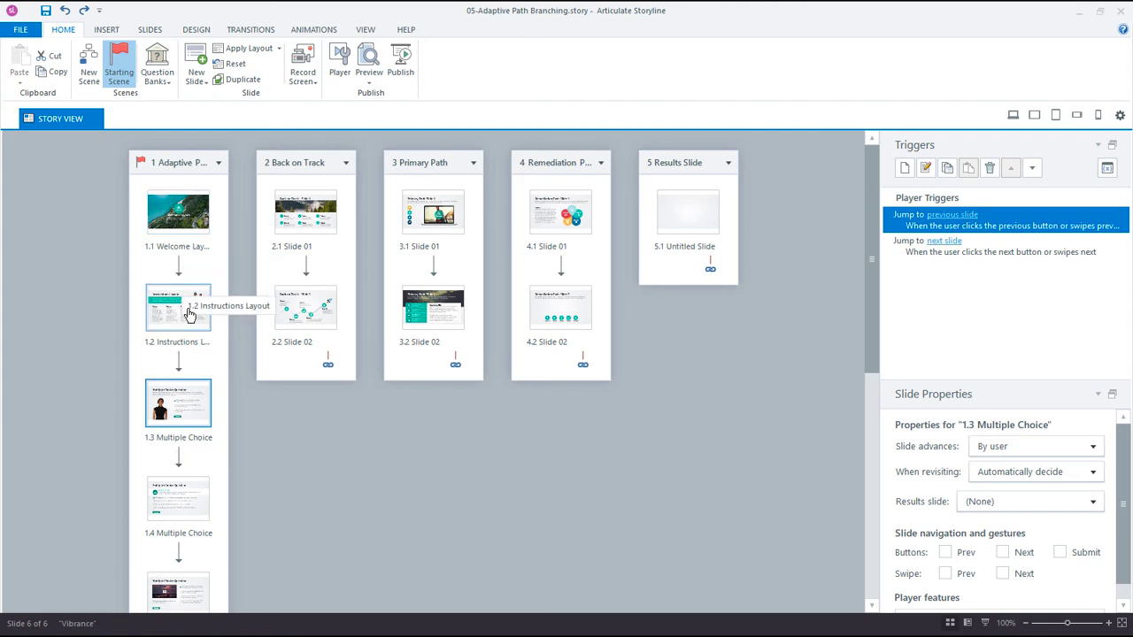
Step: Open the Welcome Layout slide and review it along with the Instructions Layout and 1.3 Multiple Choice slides
double_click(203, 209)
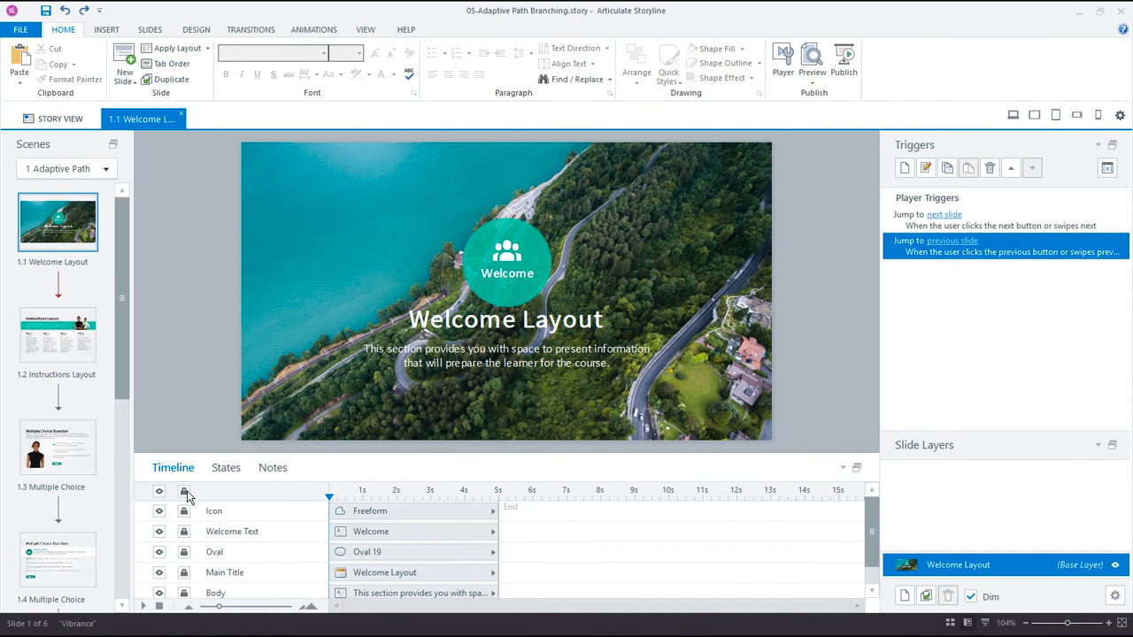
left_click(66, 343)
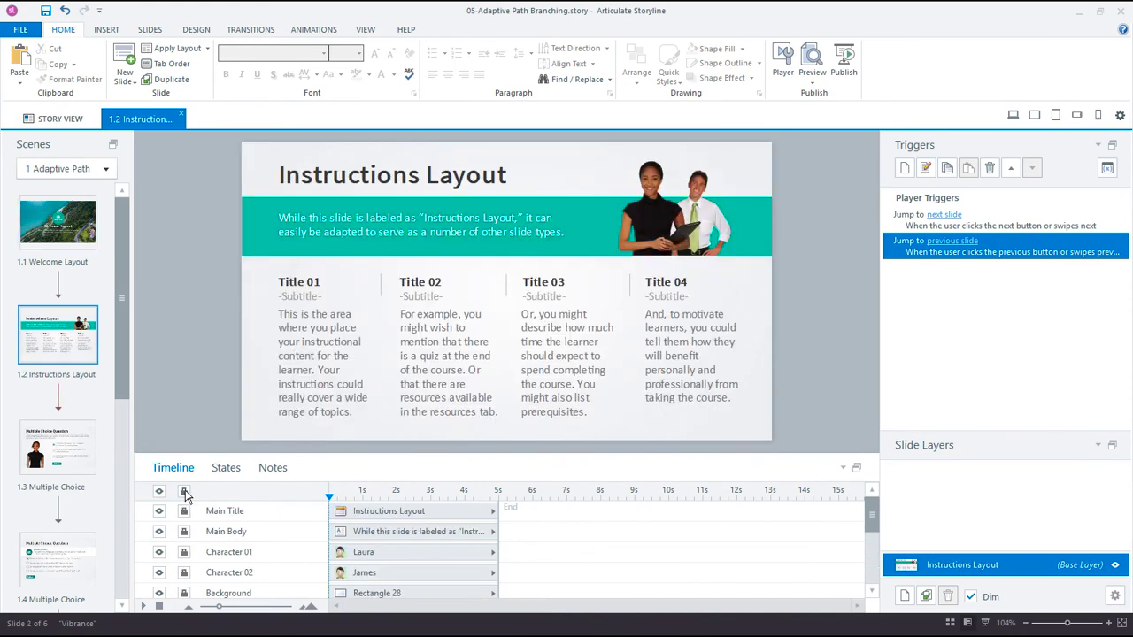
left_click(50, 466)
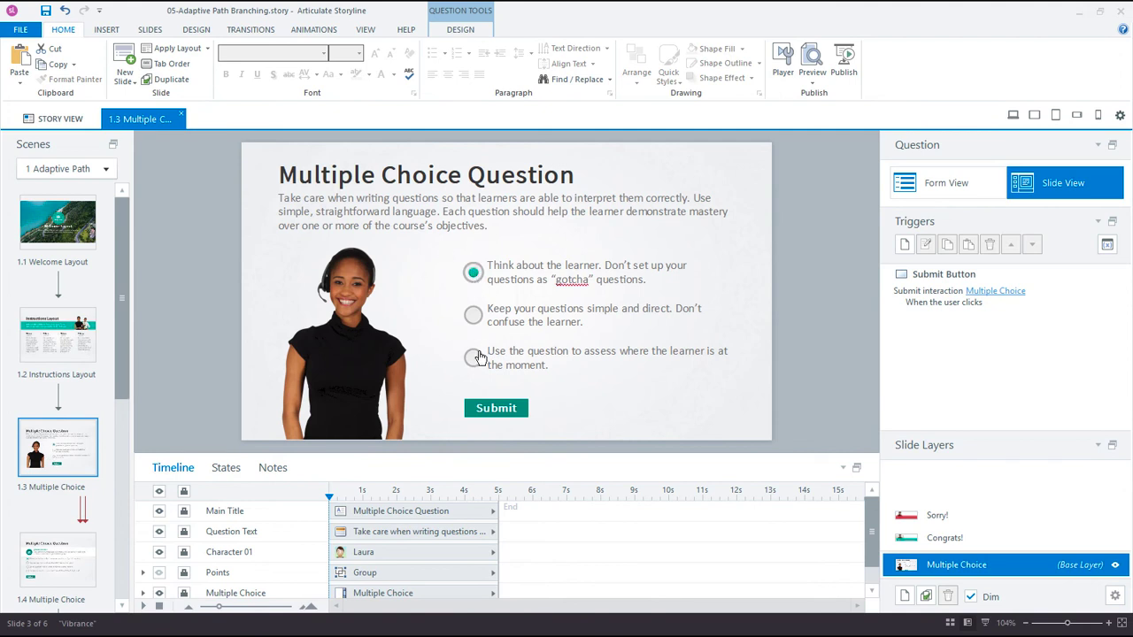
Step: Examine the scoring method, points per choice and allowed attempts of question 1.3 in its form view
left_click(928, 193)
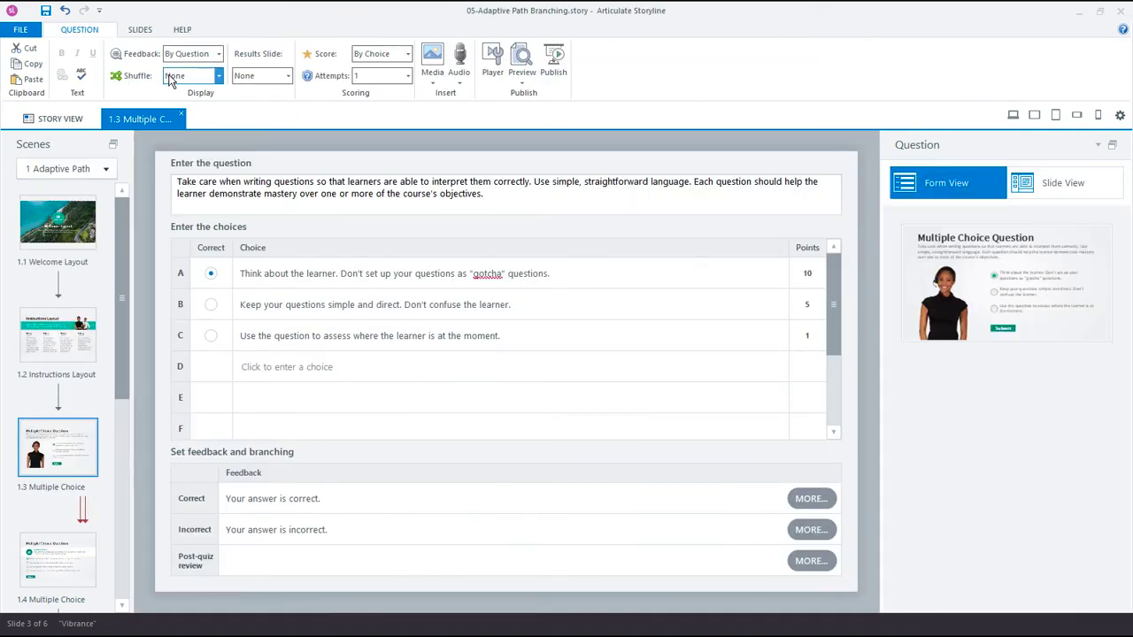
left_click(381, 54)
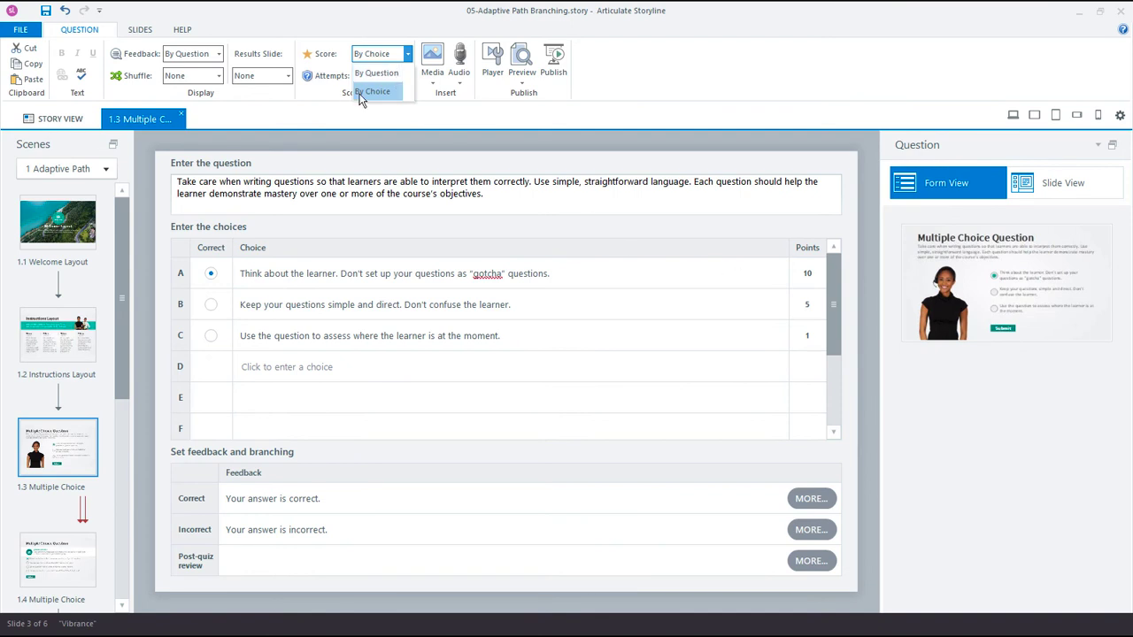
left_click(752, 113)
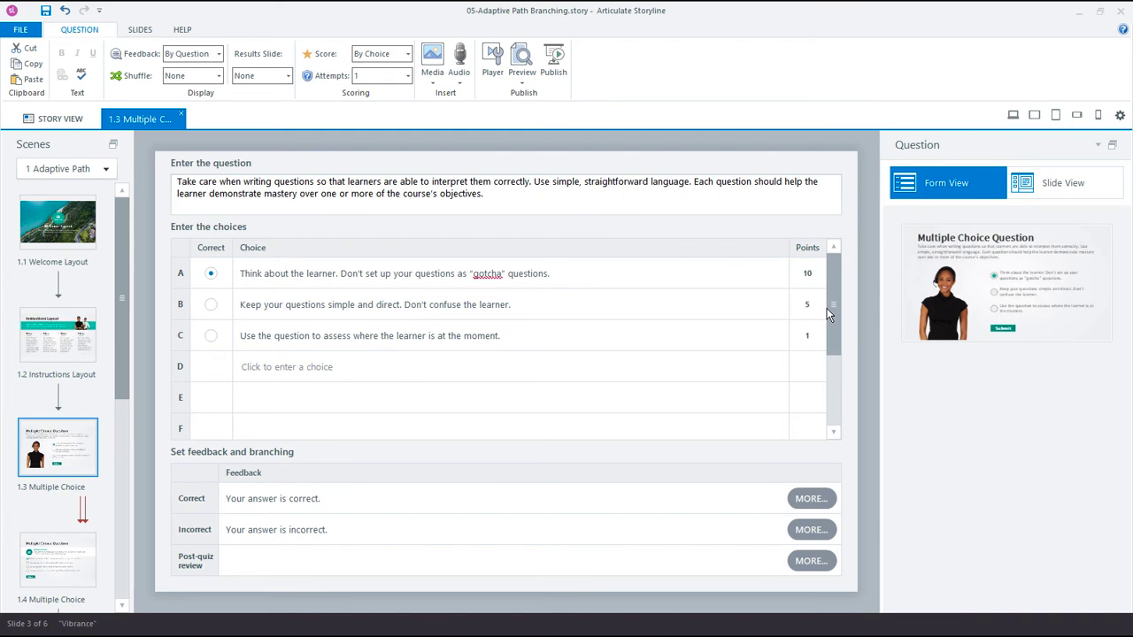
left_click(370, 79)
left_click(372, 93)
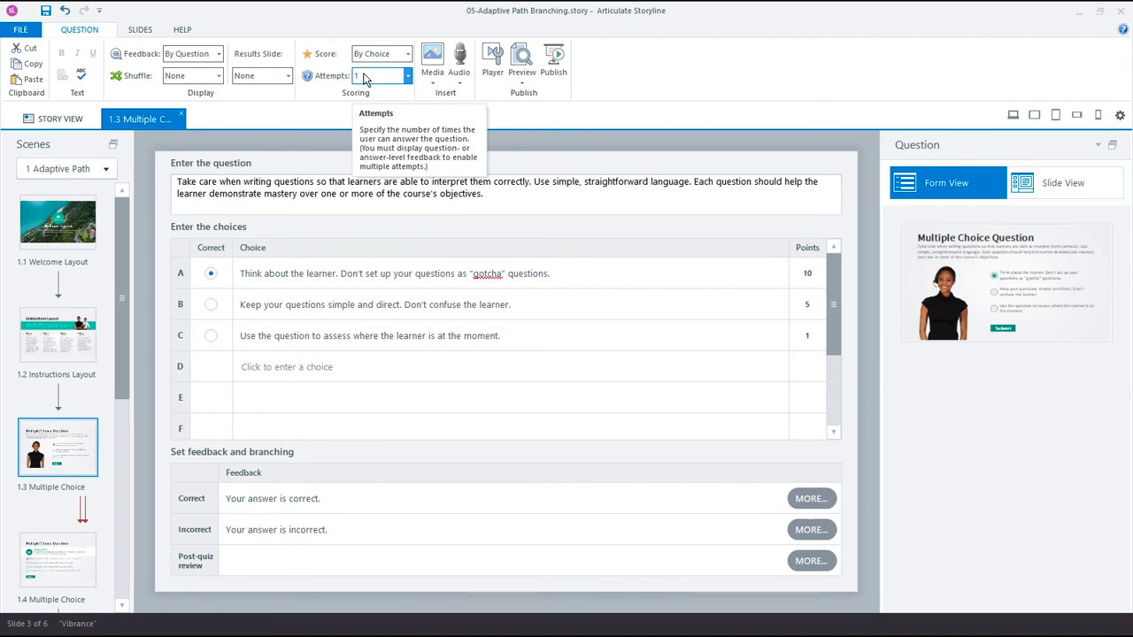
Step: Return question 1.3 to its slide view and make the hidden Points group visible
left_click(1041, 195)
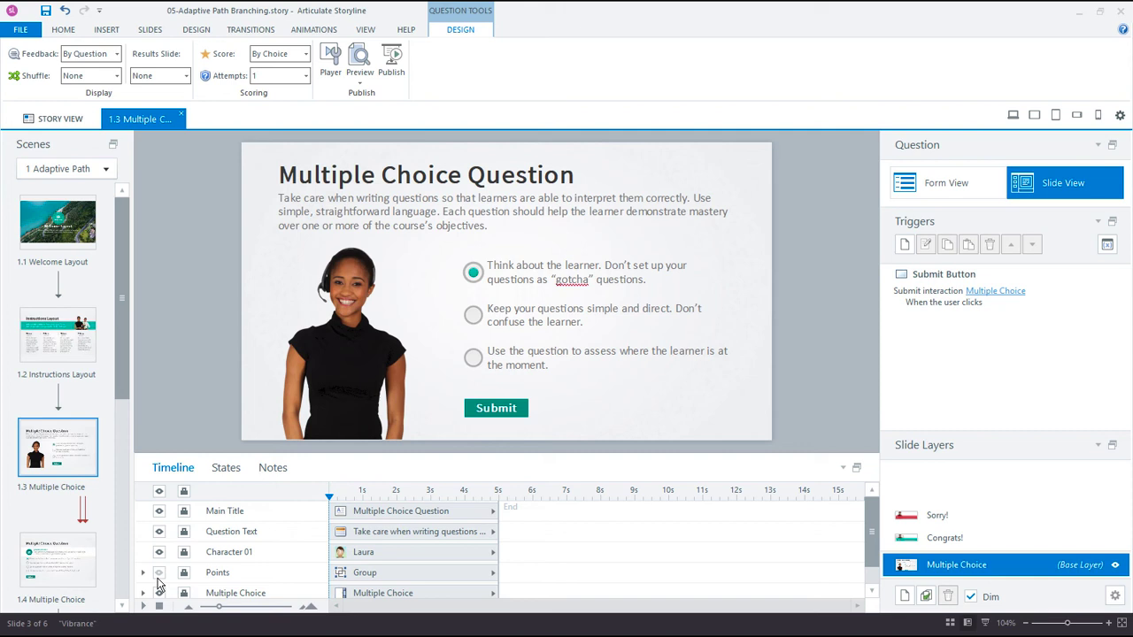
left_click(159, 573)
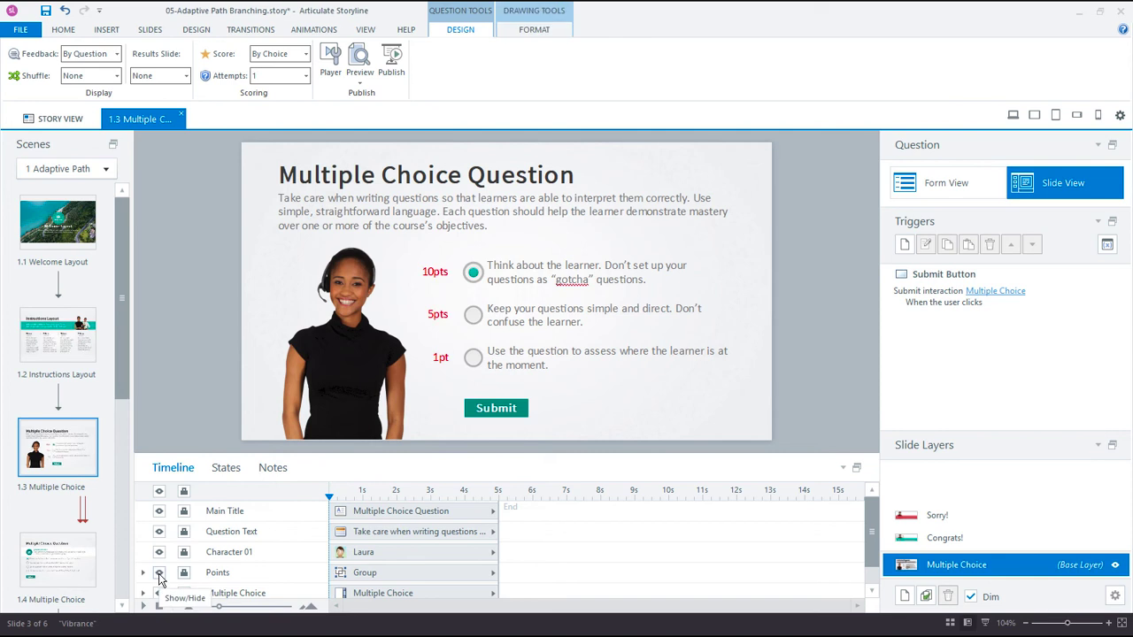
left_click(160, 573)
left_click(159, 573)
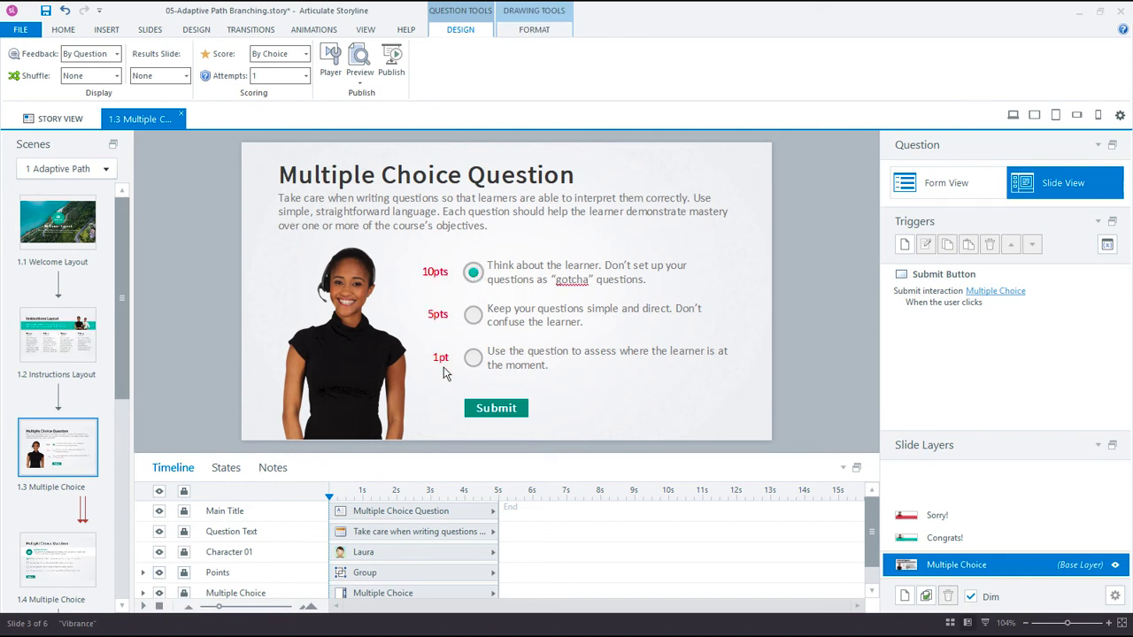
Step: Make the hidden Points groups visible on the 1.4 and 1.5 Multiple Choice slides
left_click_drag(119, 231, 119, 379)
left_click(56, 361)
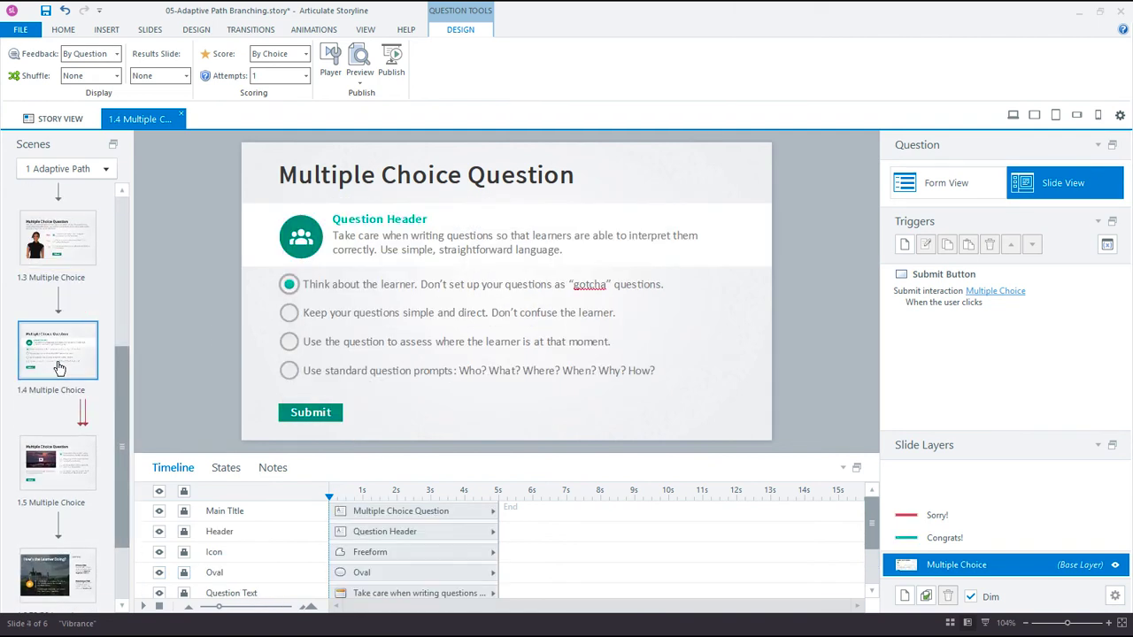
left_click_drag(872, 523, 850, 565)
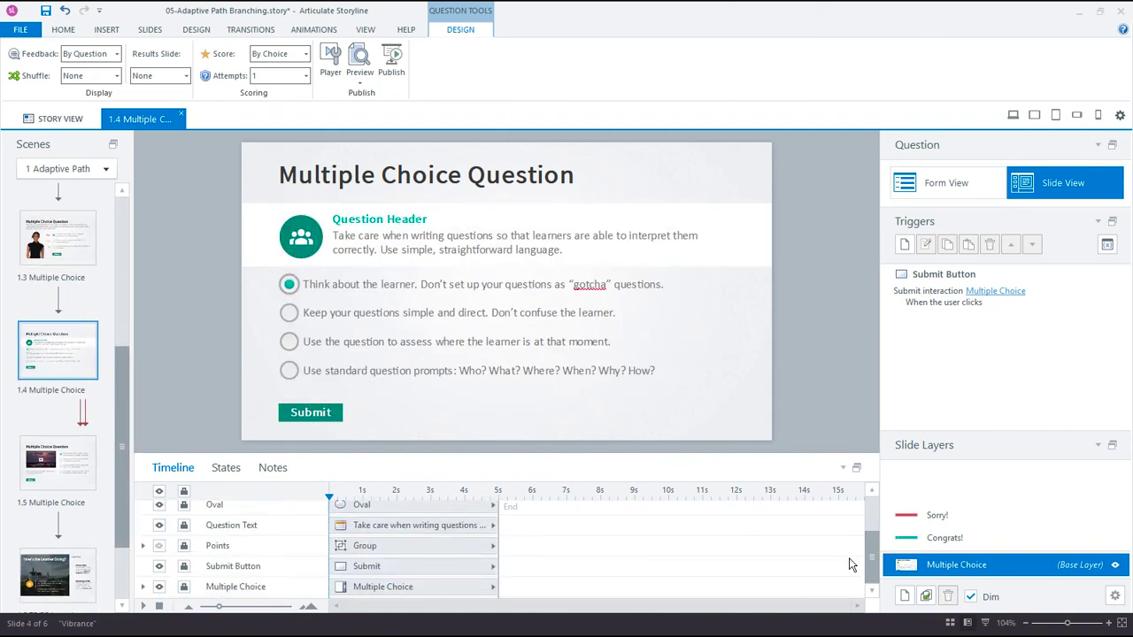
left_click(159, 546)
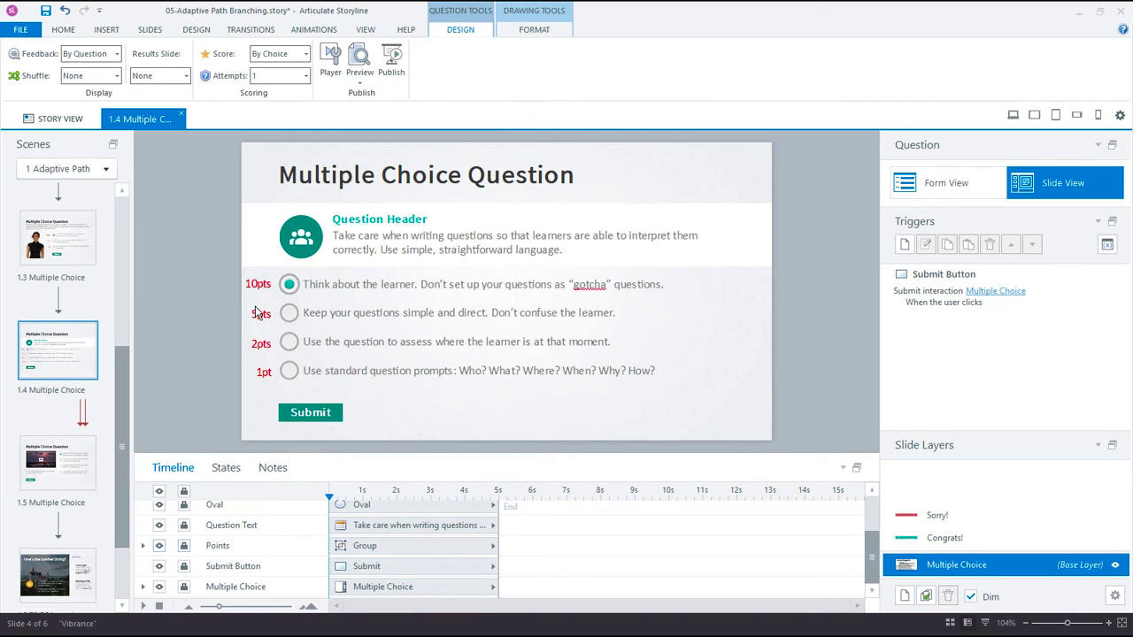
left_click(56, 473)
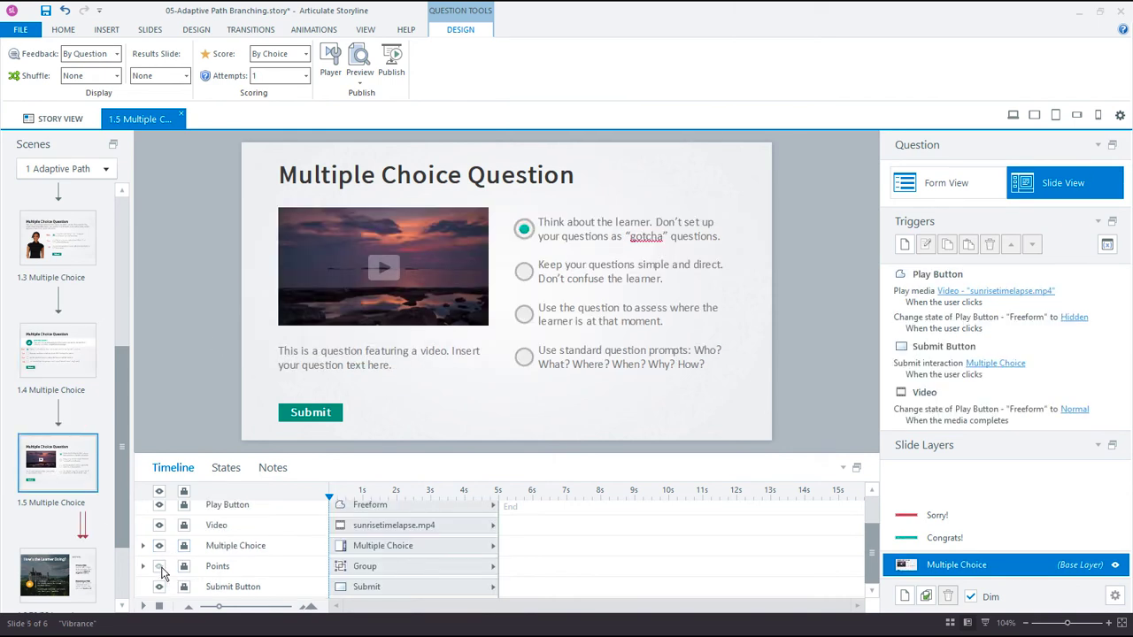
left_click(160, 567)
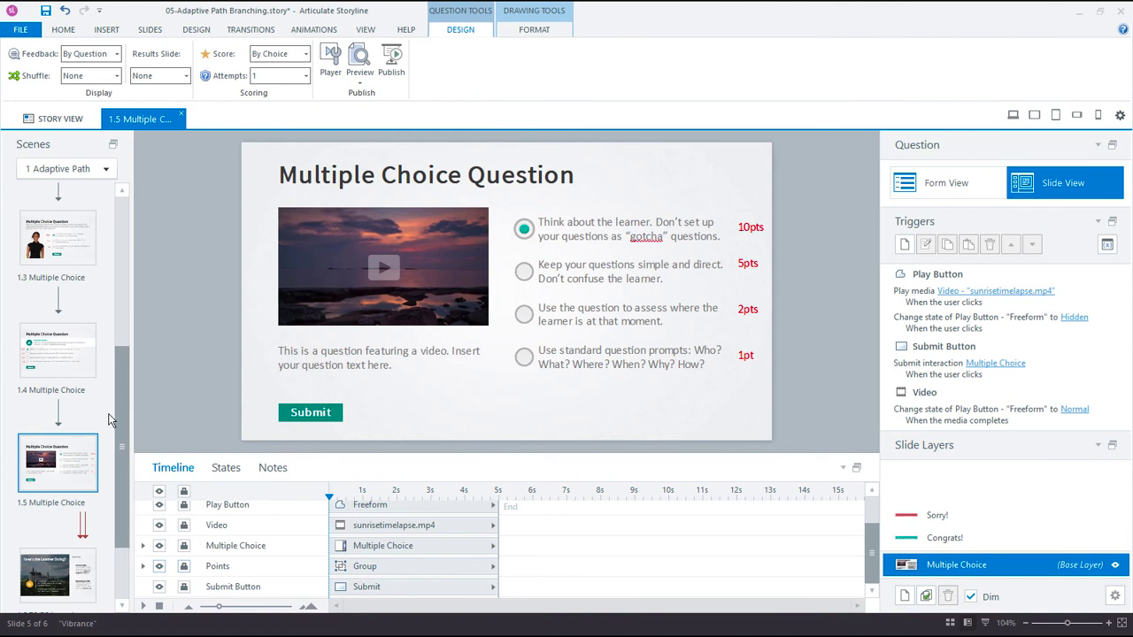
Step: Review the branching criteria on the 1.6 70/30 Layout slide and return to the overview of all scenes
left_click_drag(117, 391, 119, 497)
left_click(86, 506)
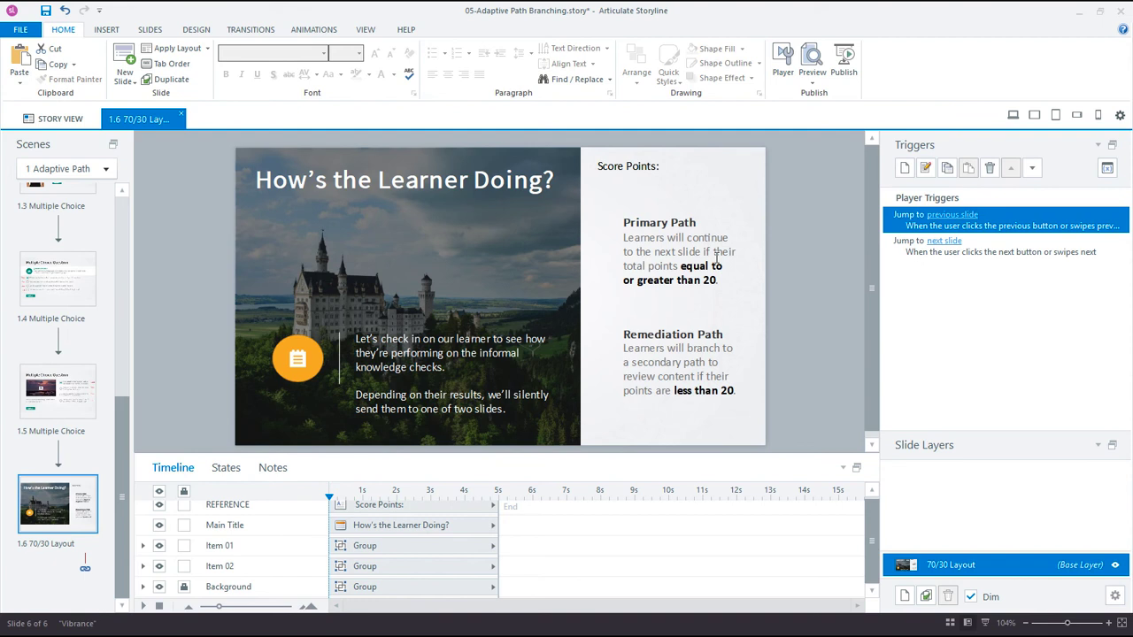
left_click(54, 120)
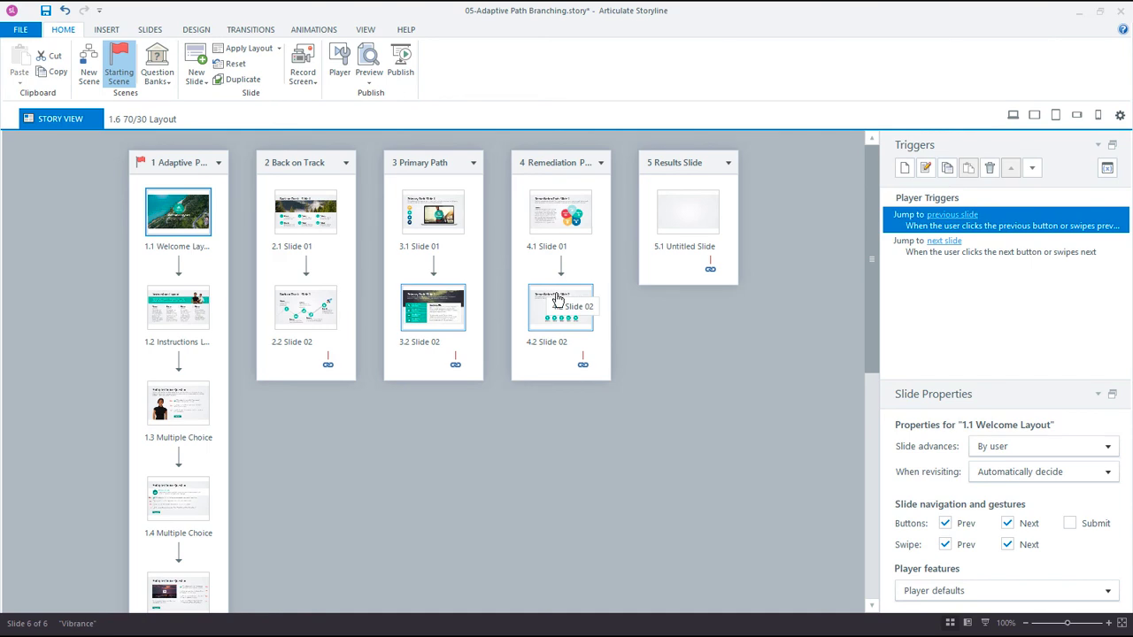
Step: Open the untitled slide in the Results Slide scene and check the project's variables list without changing it
double_click(687, 210)
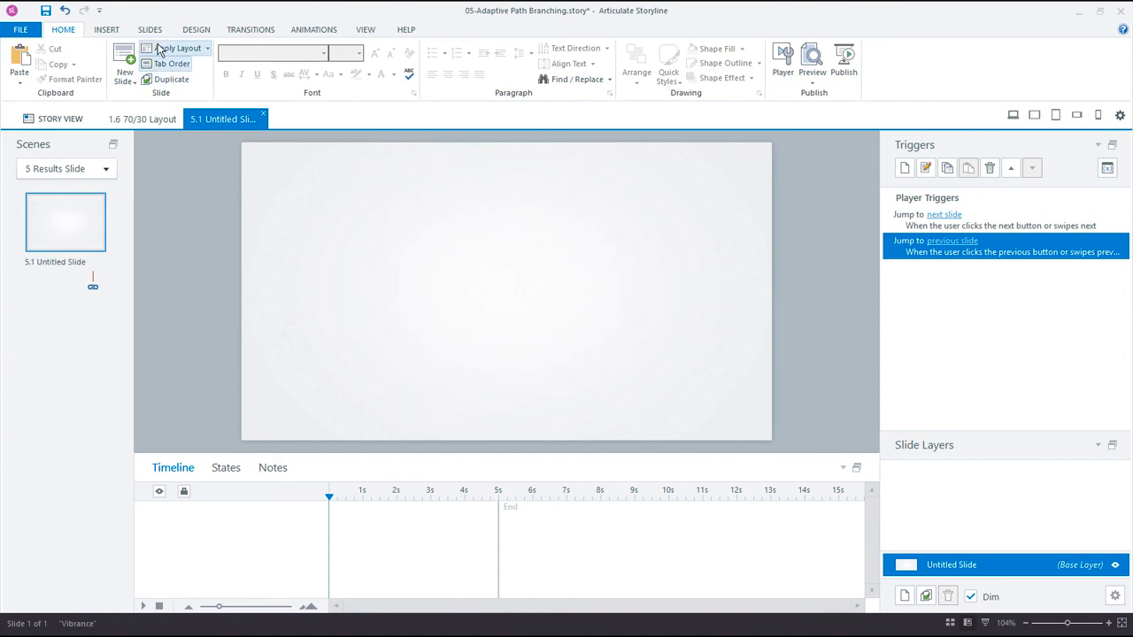
left_click(1107, 170)
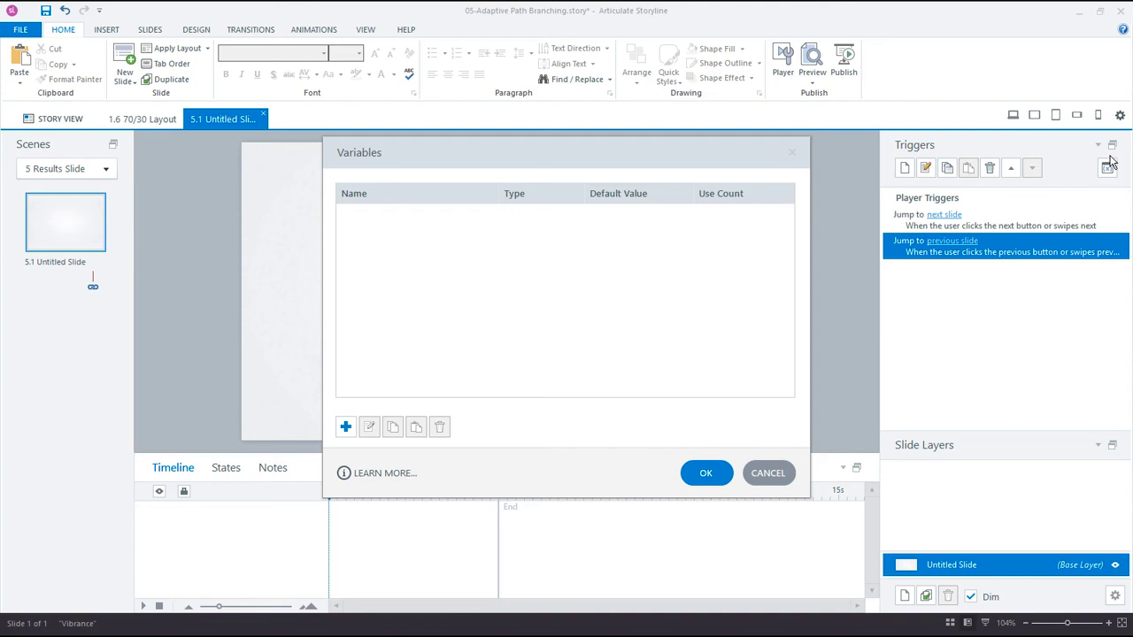
left_click(780, 479)
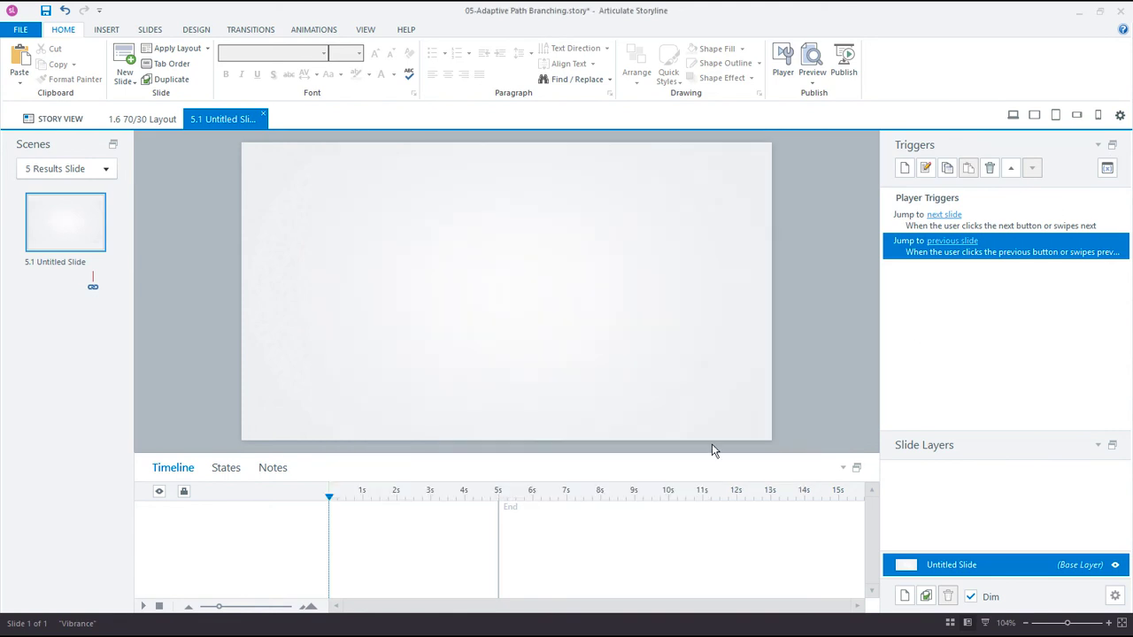
Step: Insert a Quiz Results slide from the Vibrance template into the Results Slide scene
left_click(150, 30)
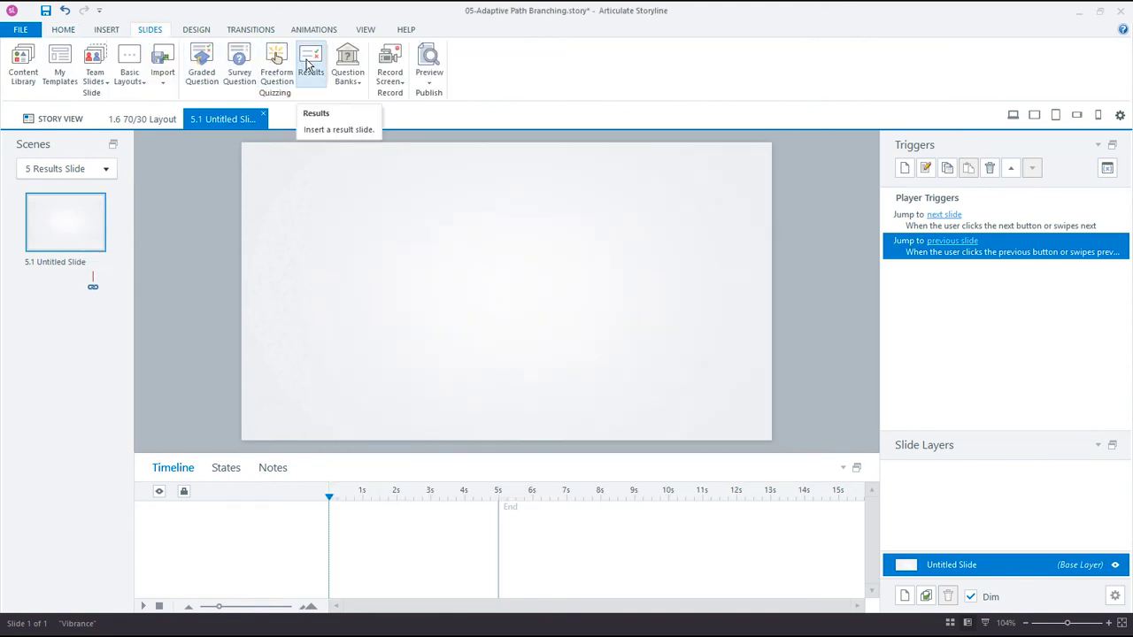
left_click(310, 63)
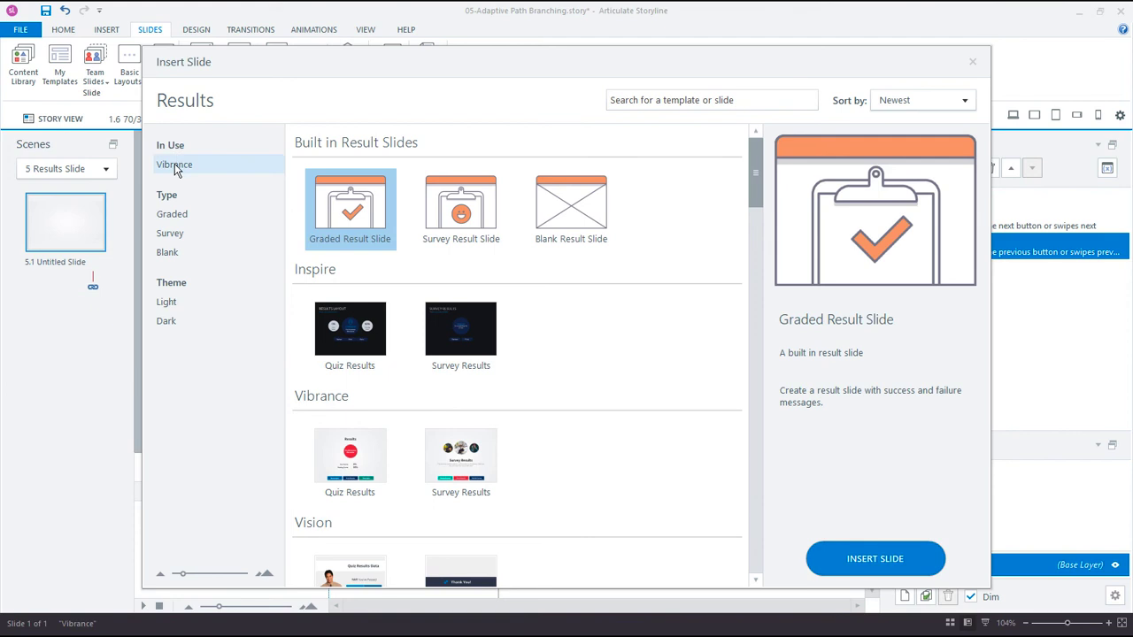
left_click(366, 473)
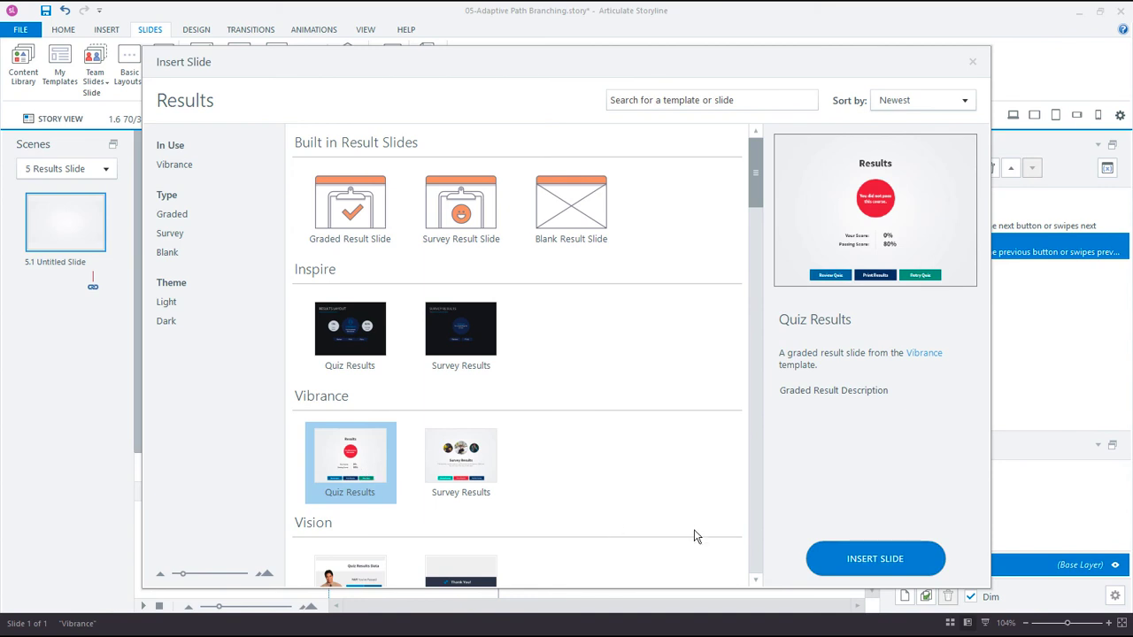
left_click(875, 559)
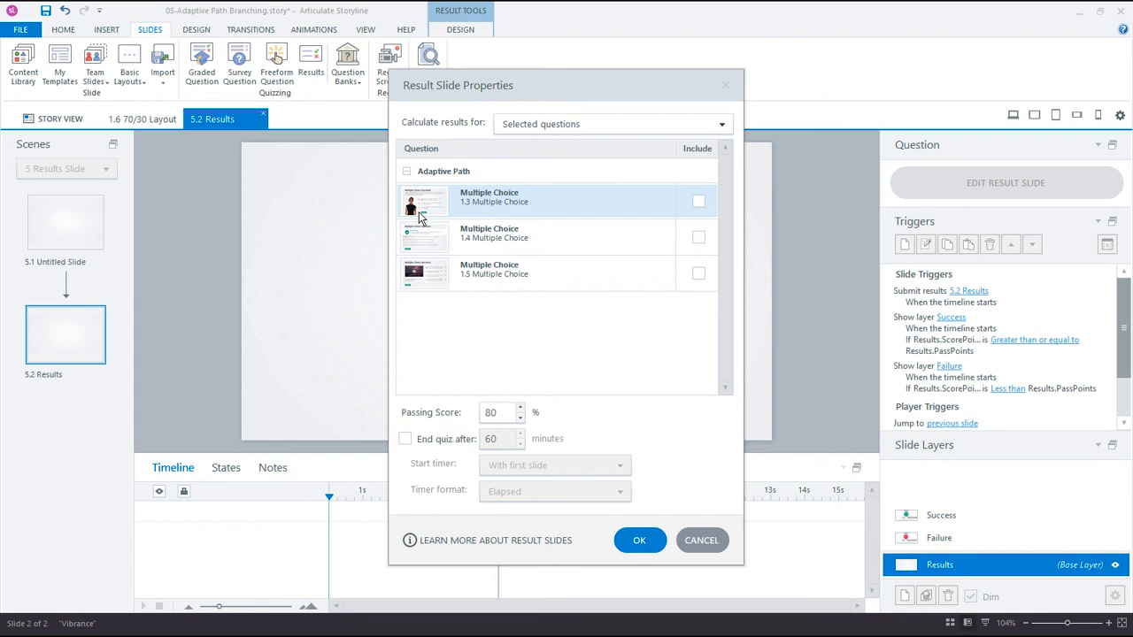
Step: Include Multiple Choice questions 1.3, 1.4 and 1.5 in the result calculation and accept the result slide properties
left_click(698, 201)
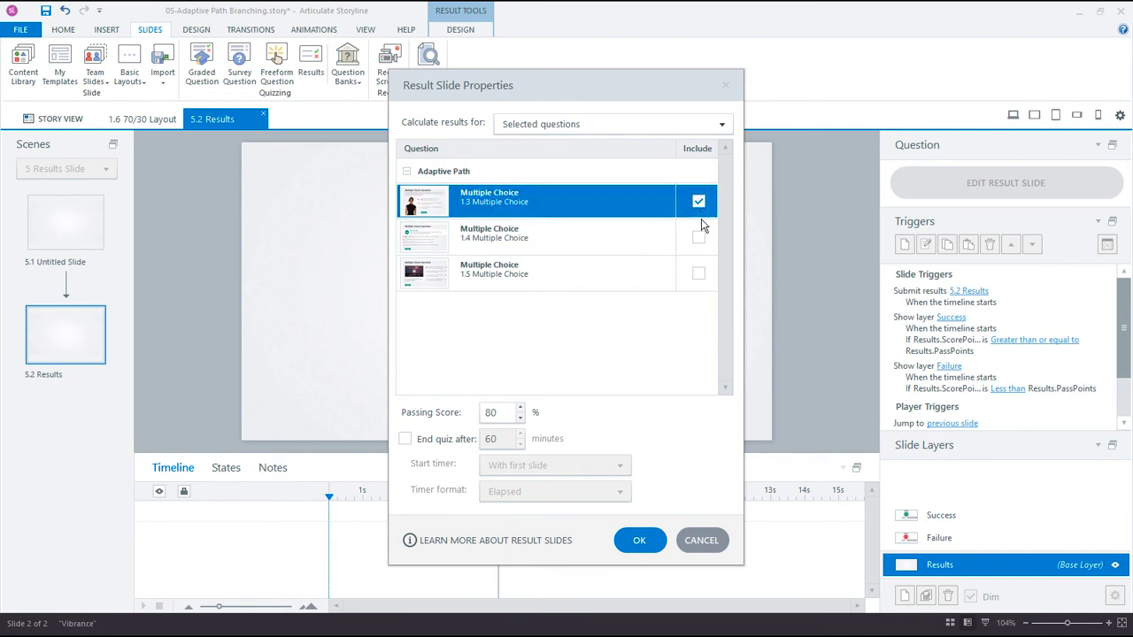
left_click(698, 237)
left_click(698, 274)
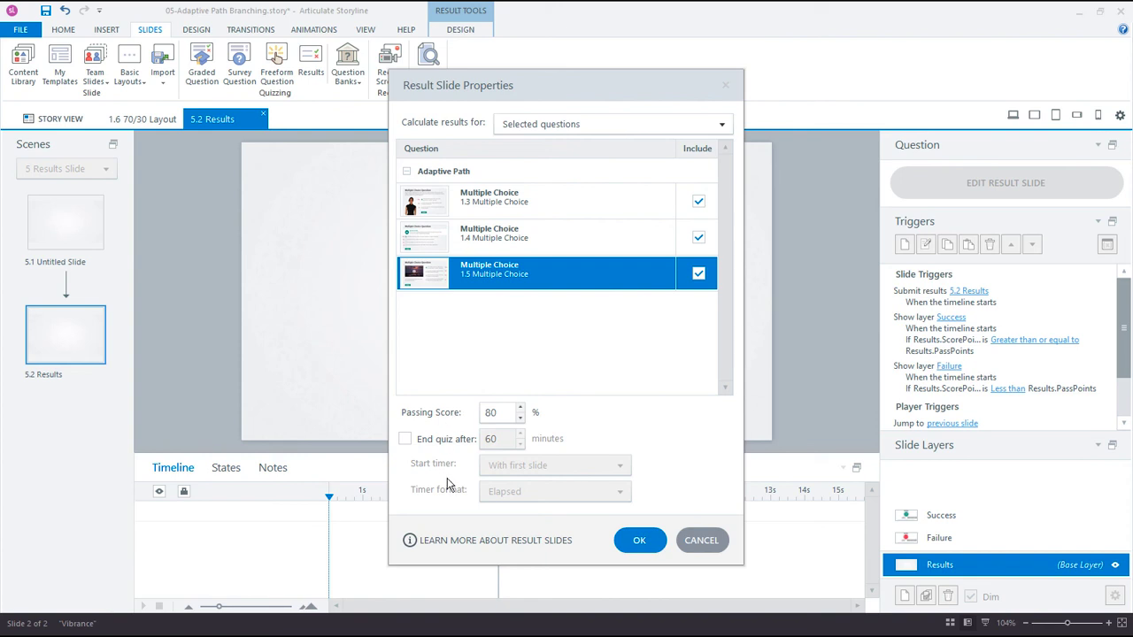
left_click(639, 541)
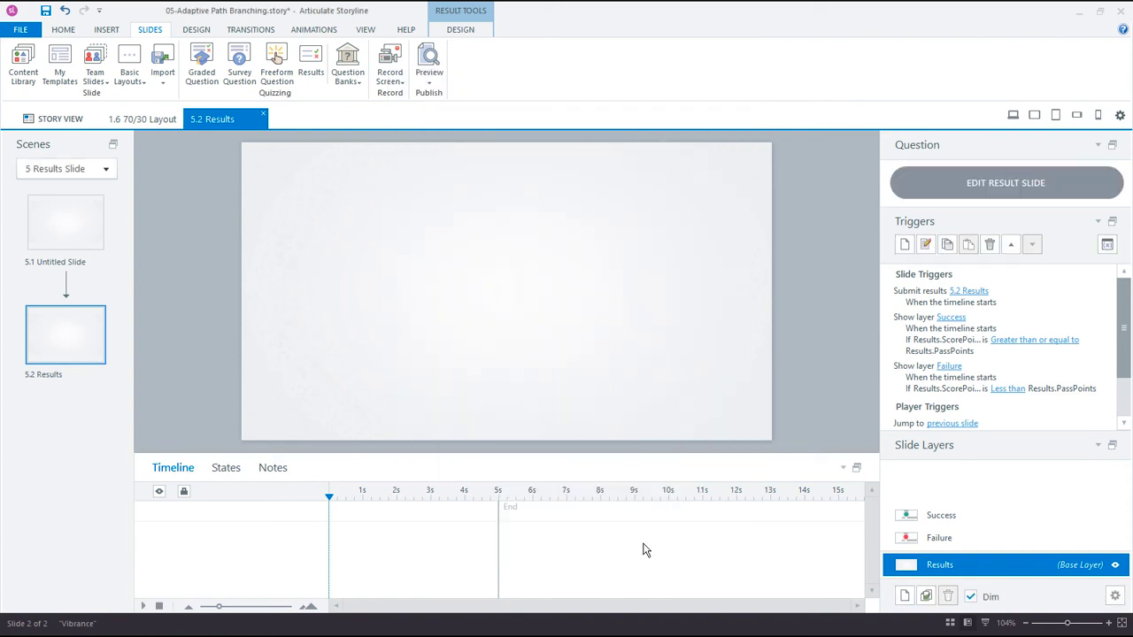
Step: Examine the Failure and Success layers of the results slide, including the passing score reference on the Failure layer
left_click(970, 547)
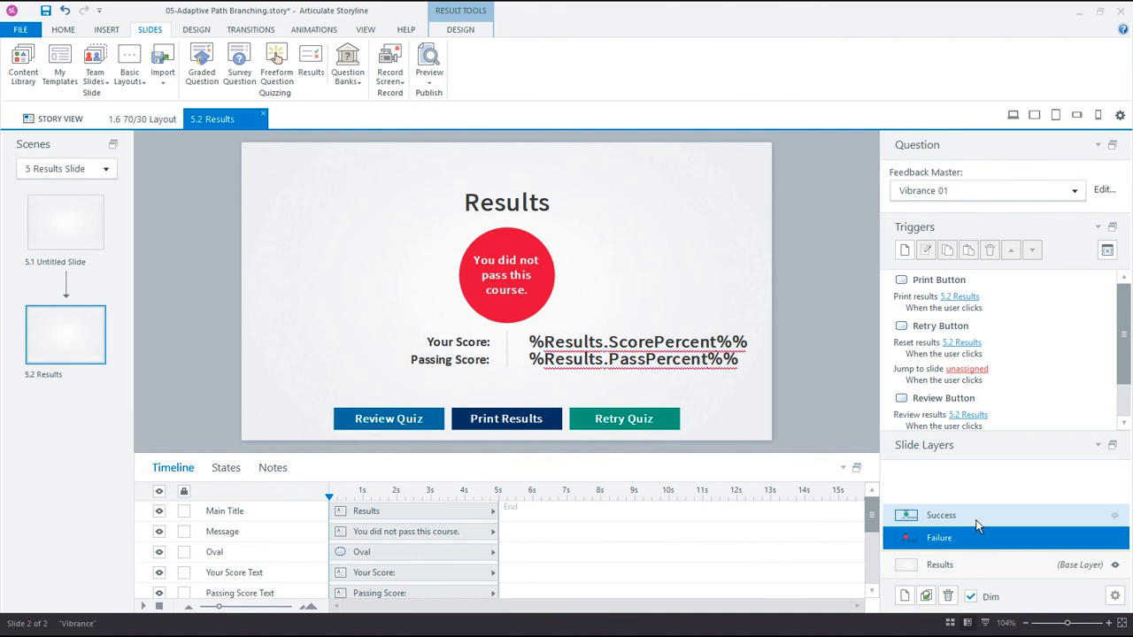
left_click(978, 522)
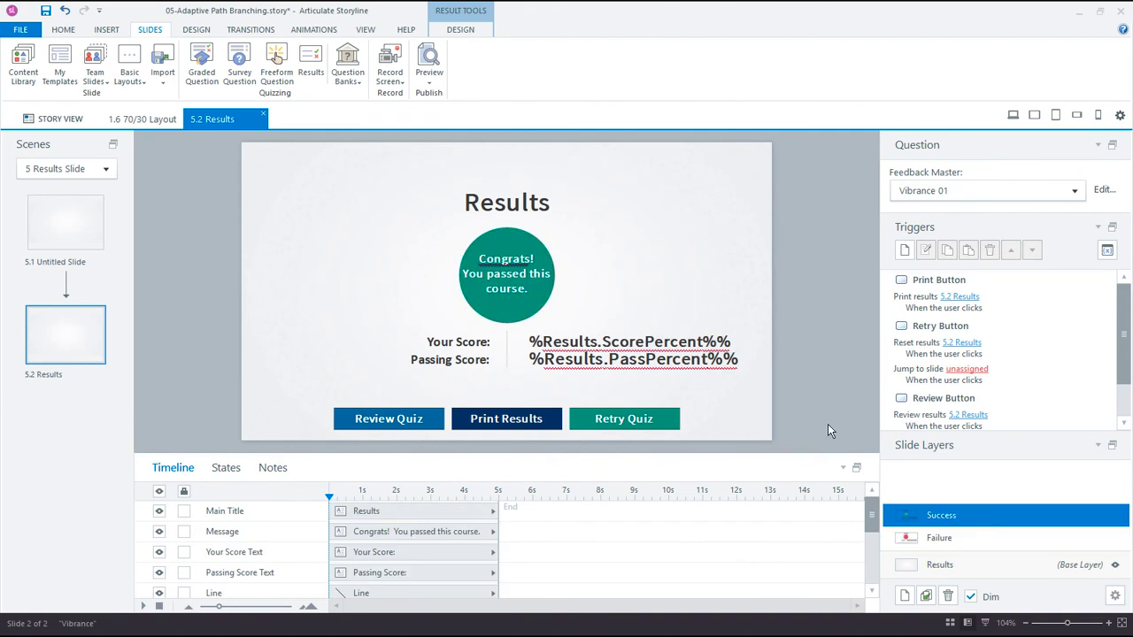
left_click(939, 540)
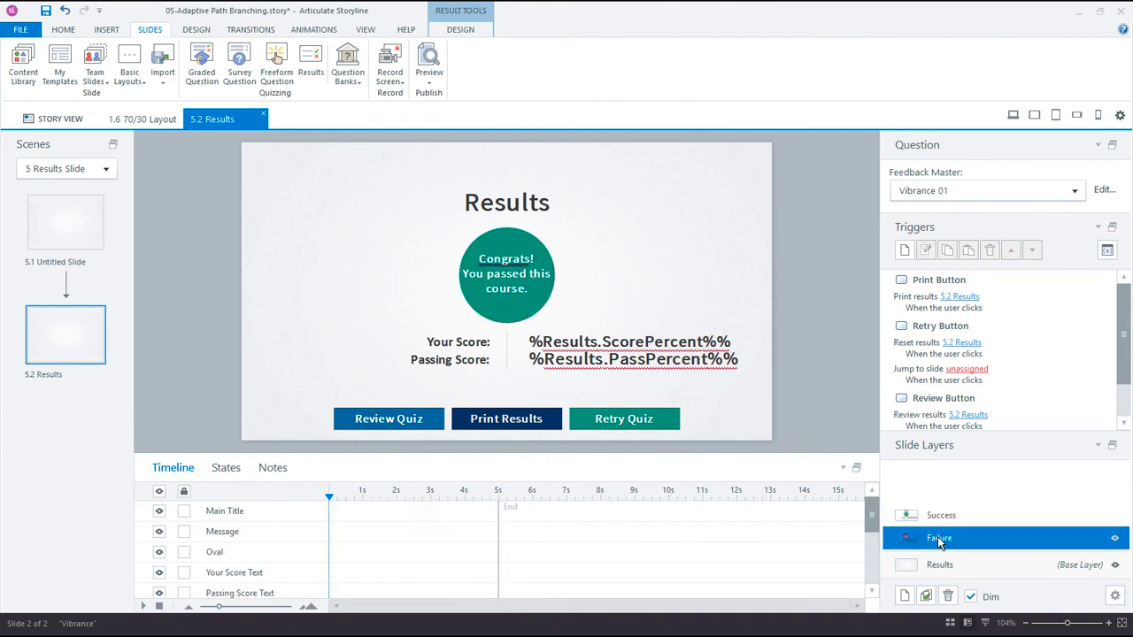
left_click(645, 360)
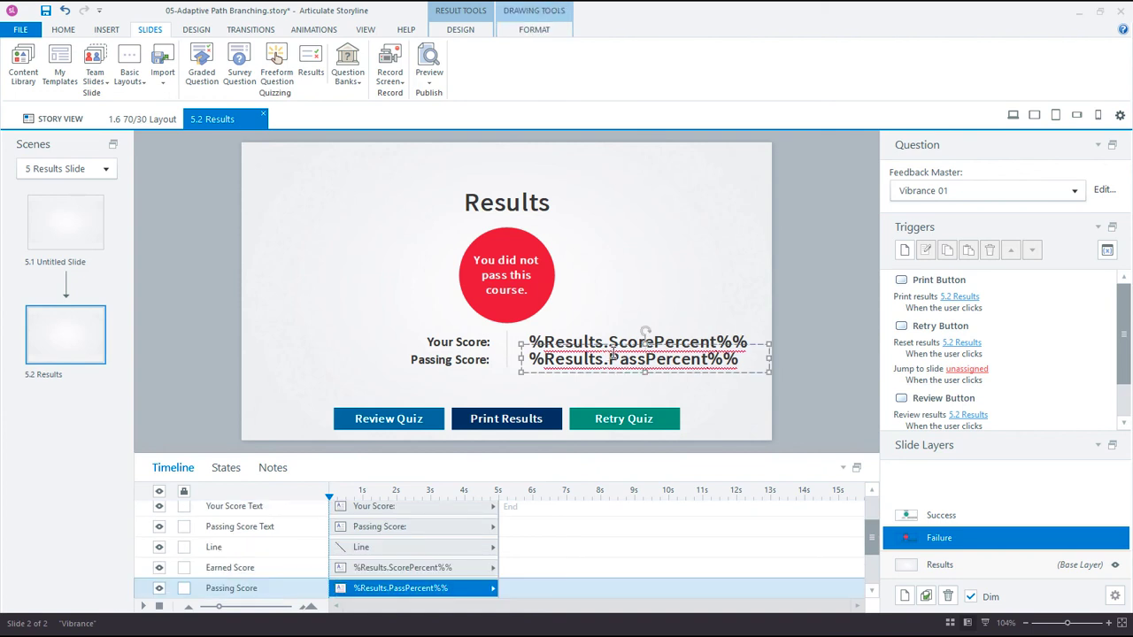
left_click(777, 305)
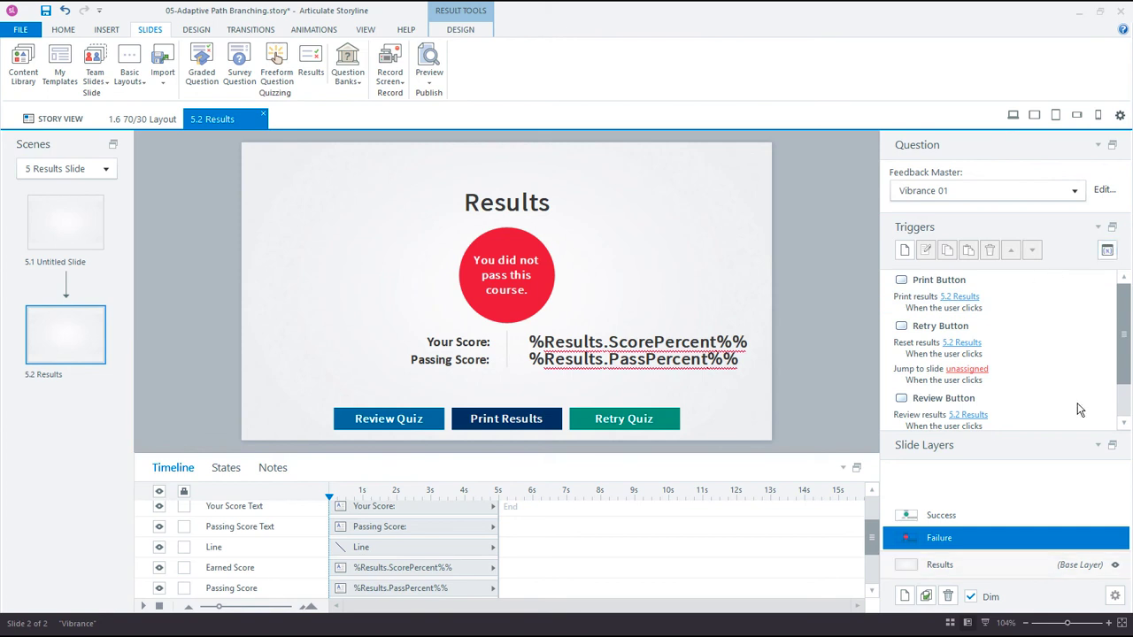
Step: Open the project's variables list and move it aside to compare its result variables with the Failure layer
left_click(1108, 251)
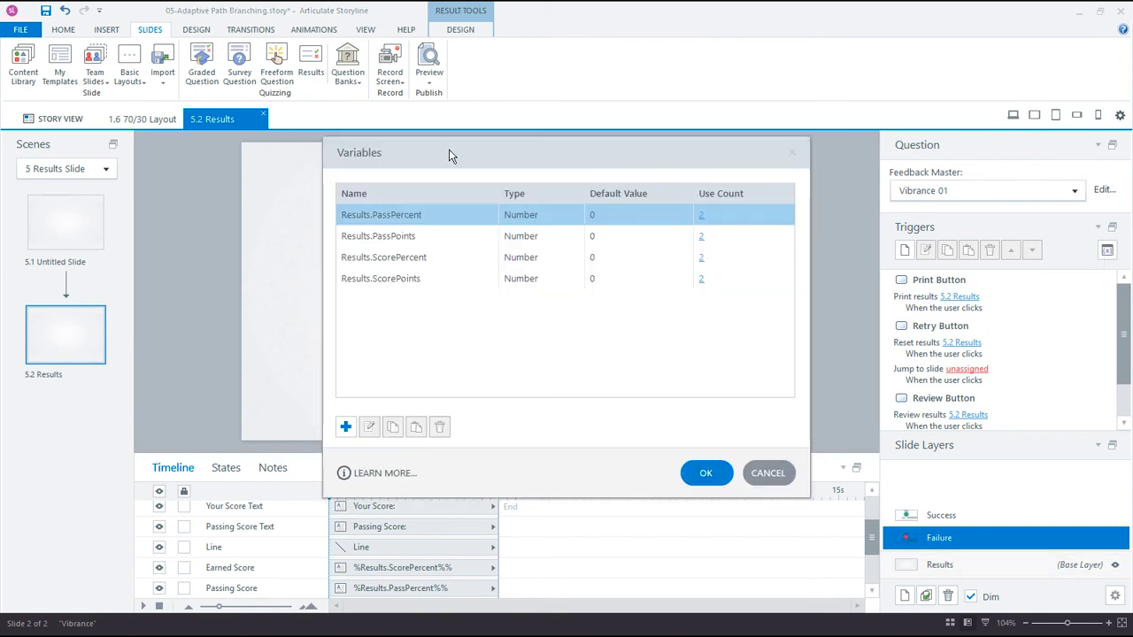
left_click_drag(449, 156, 554, 122)
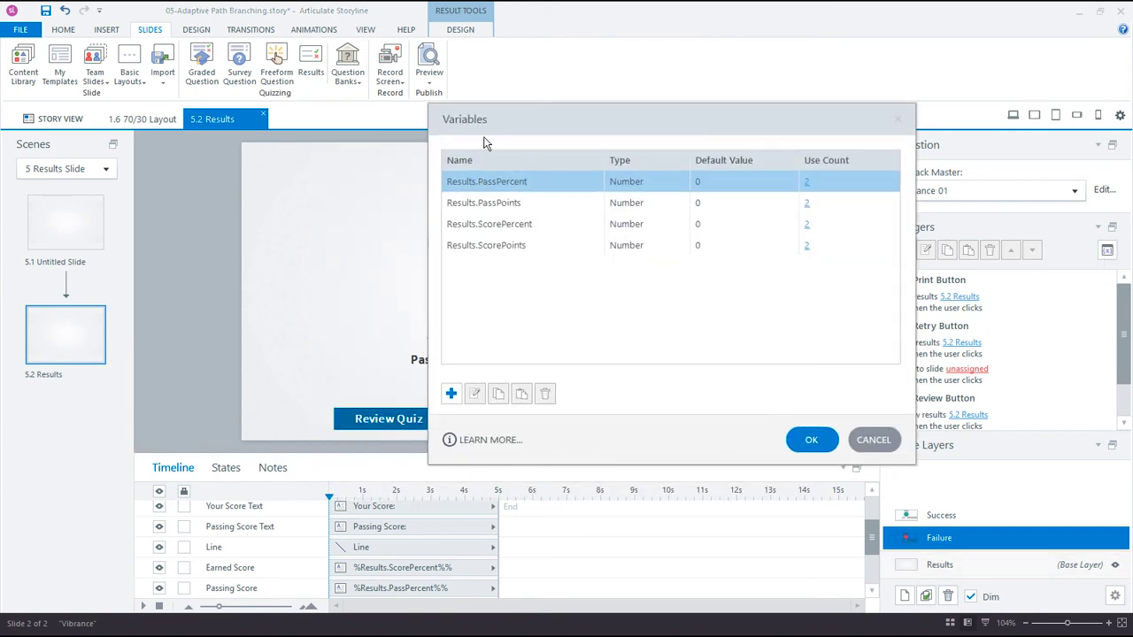
left_click_drag(476, 126, 624, 151)
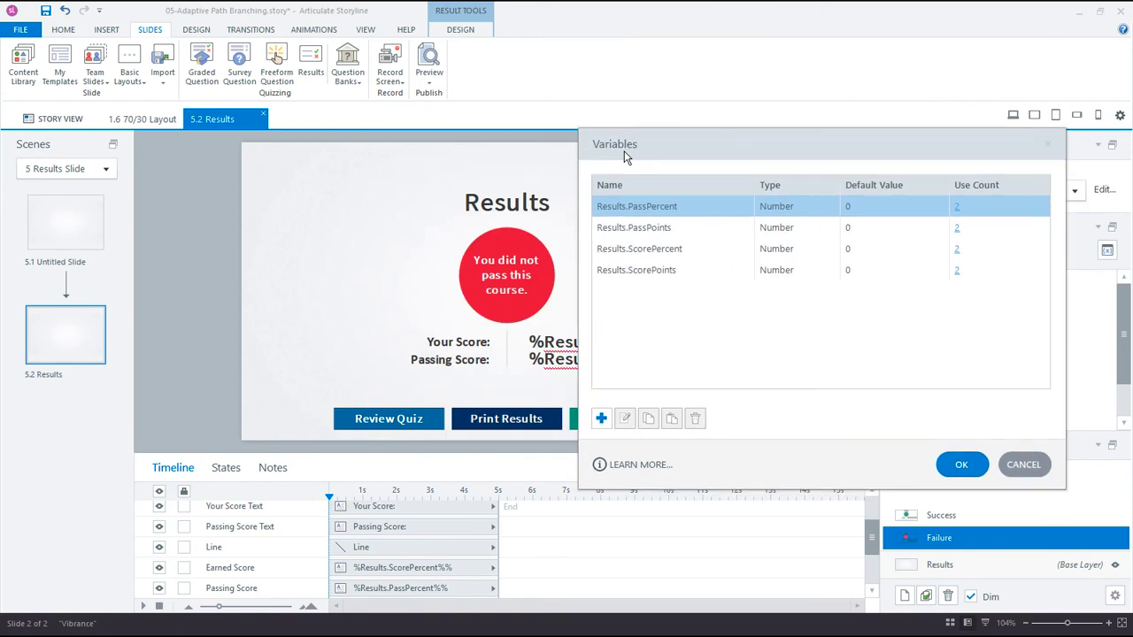
Step: Review the score and pass result variables in the project's variables list, leaving the list without changes
left_click(670, 251)
left_click(685, 213)
left_click(690, 249)
left_click(653, 276)
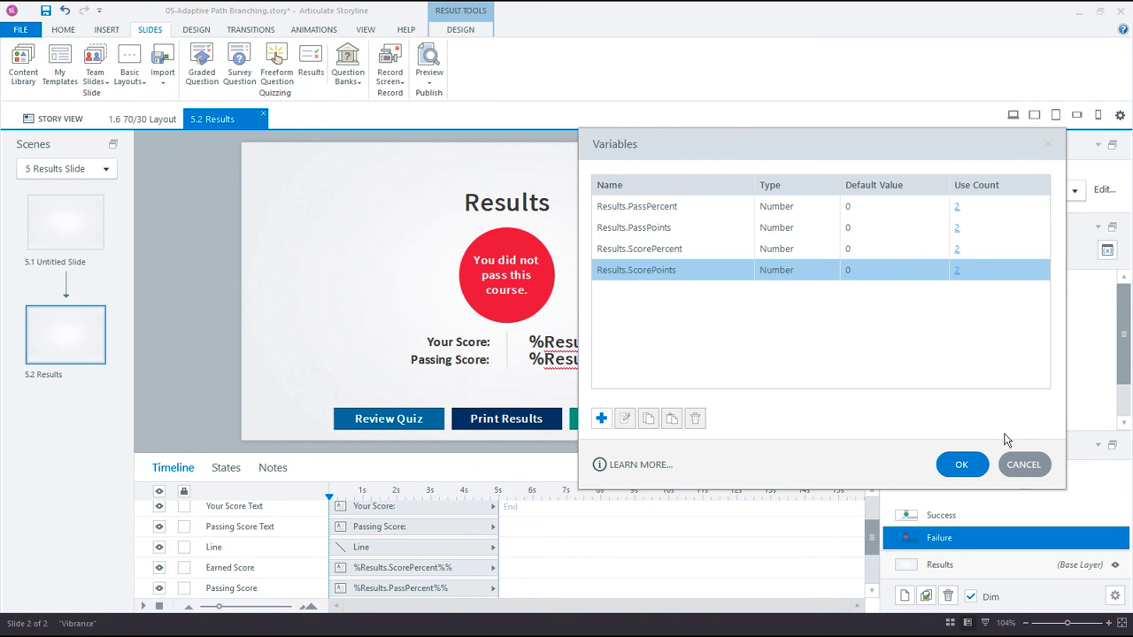
left_click(1014, 464)
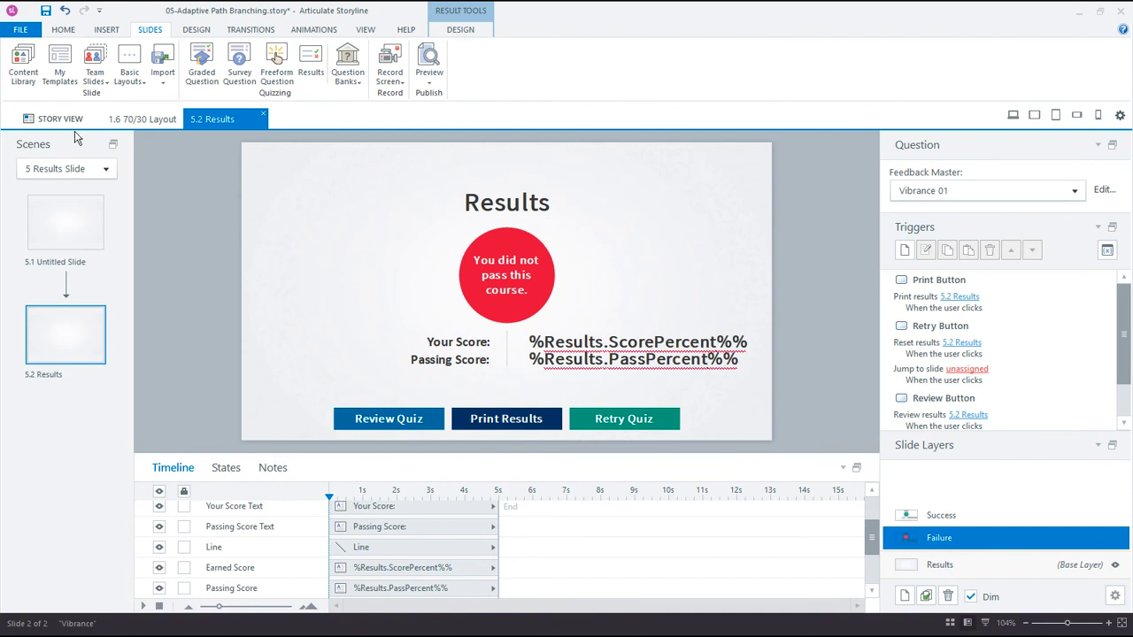
Step: On slide 1.6 70/30 Layout, insert a reference to the Results.ScorePoints variable after the "Score Points:" text
left_click(131, 124)
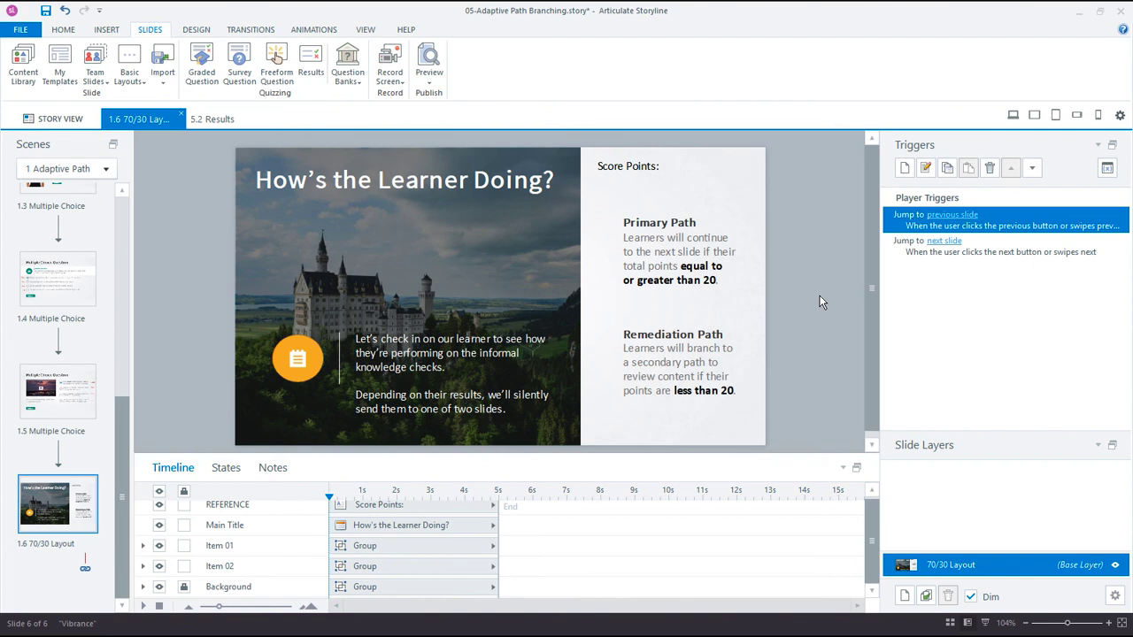
left_click(660, 167)
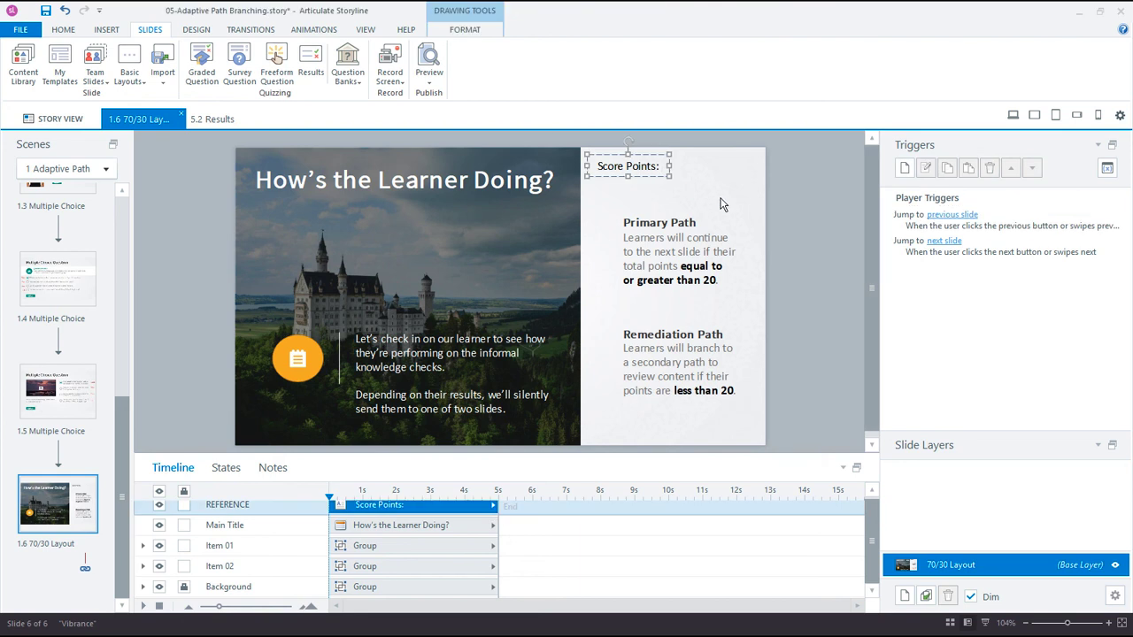
left_click(105, 30)
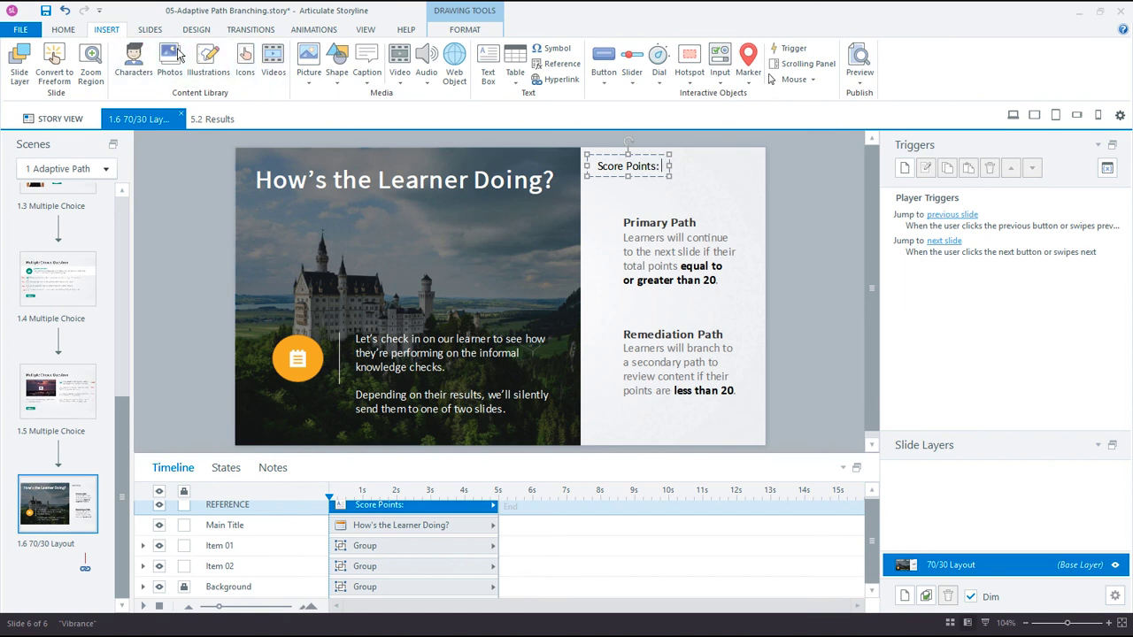
left_click(561, 68)
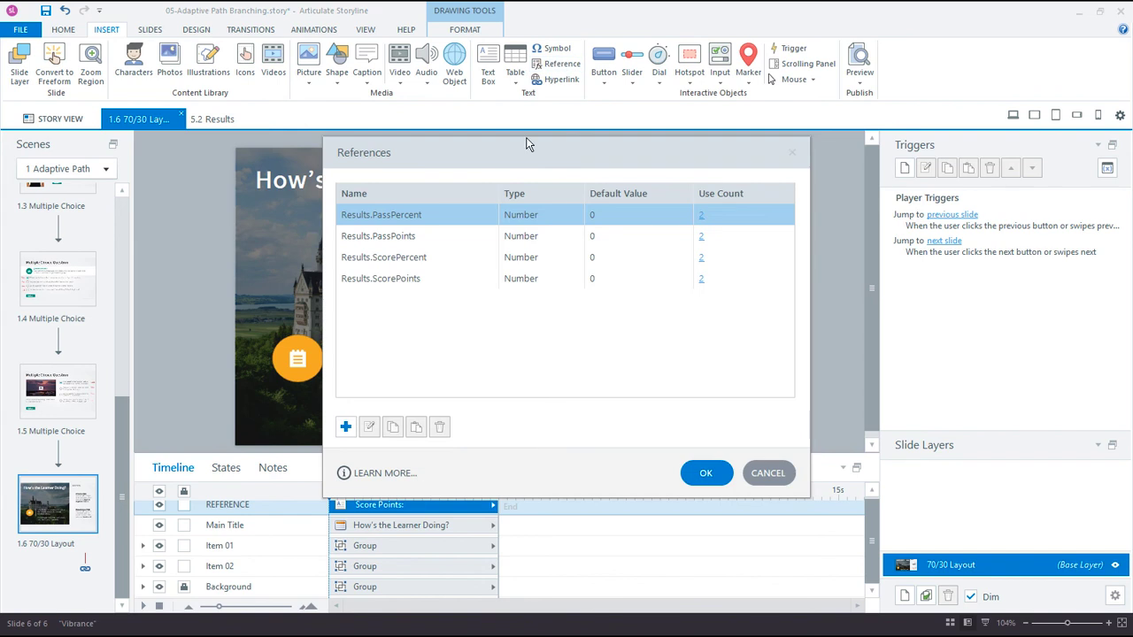
left_click(389, 282)
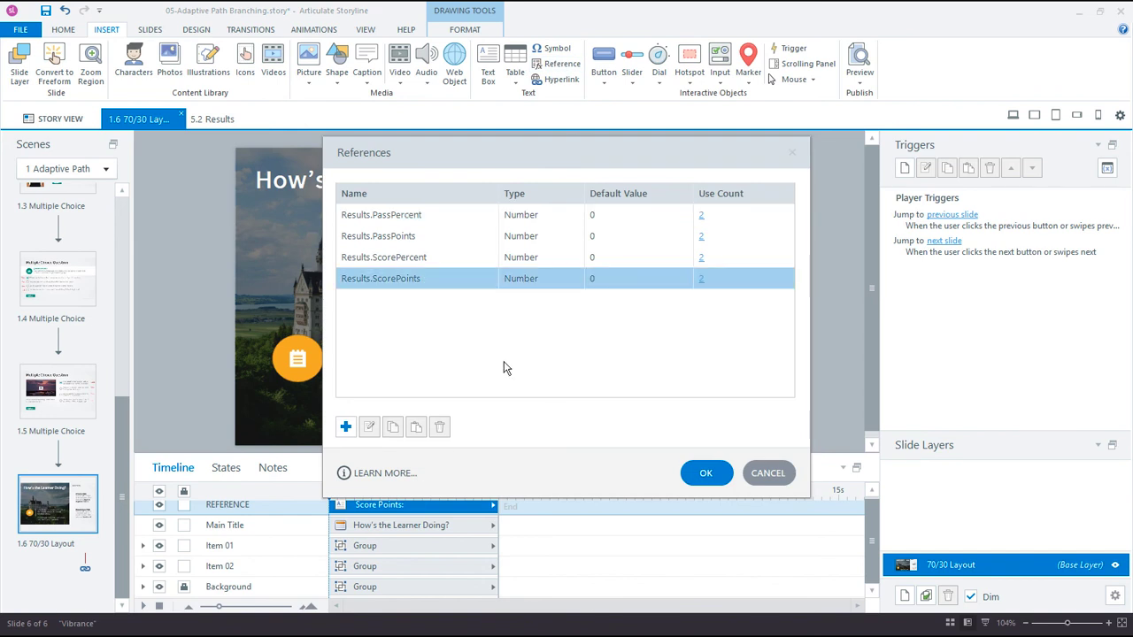
left_click_drag(406, 167, 565, 213)
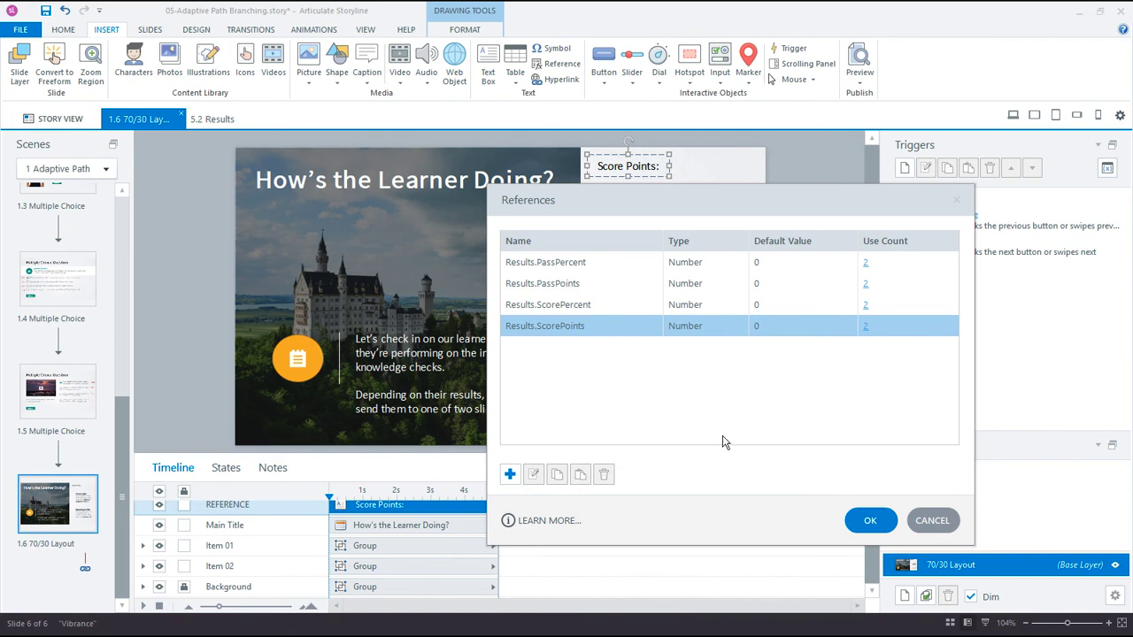
left_click(867, 521)
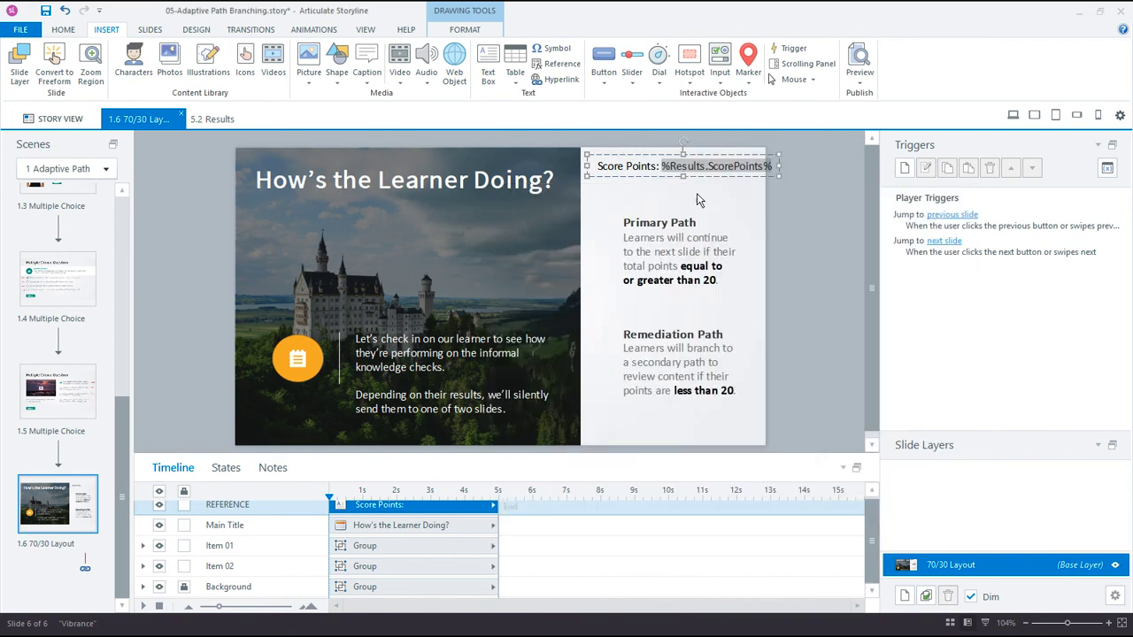
Step: Nudge the Score Points text box slightly to the left on the slide's white area
left_click(718, 177)
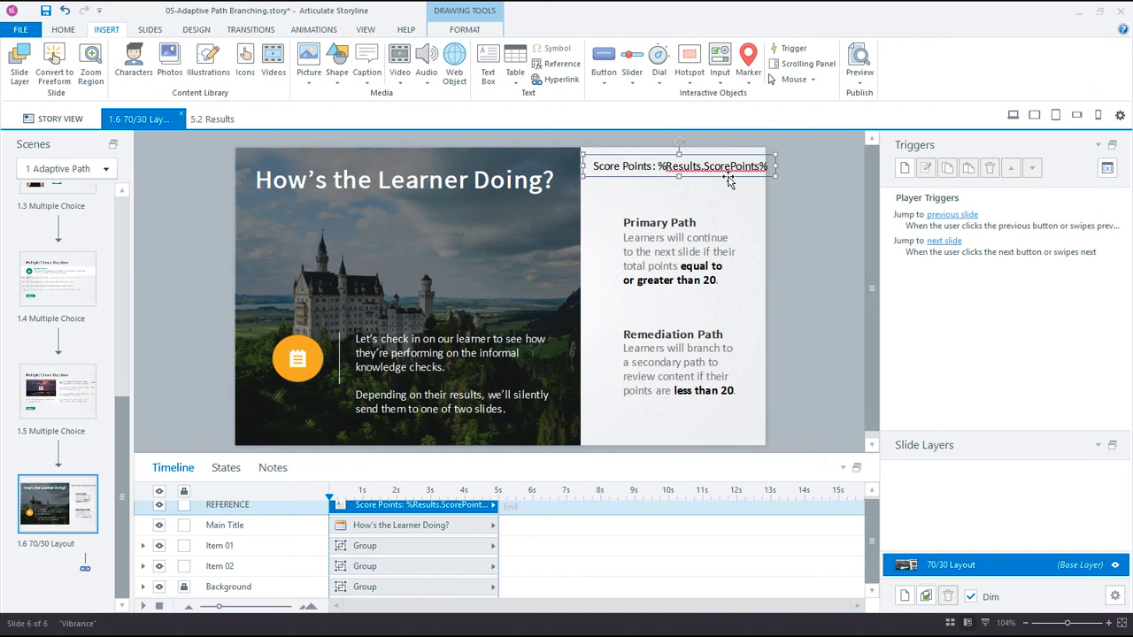
key("Left")
key("Left")
key("Left")
key("Left")
key("Left")
key("Left")
key("Left")
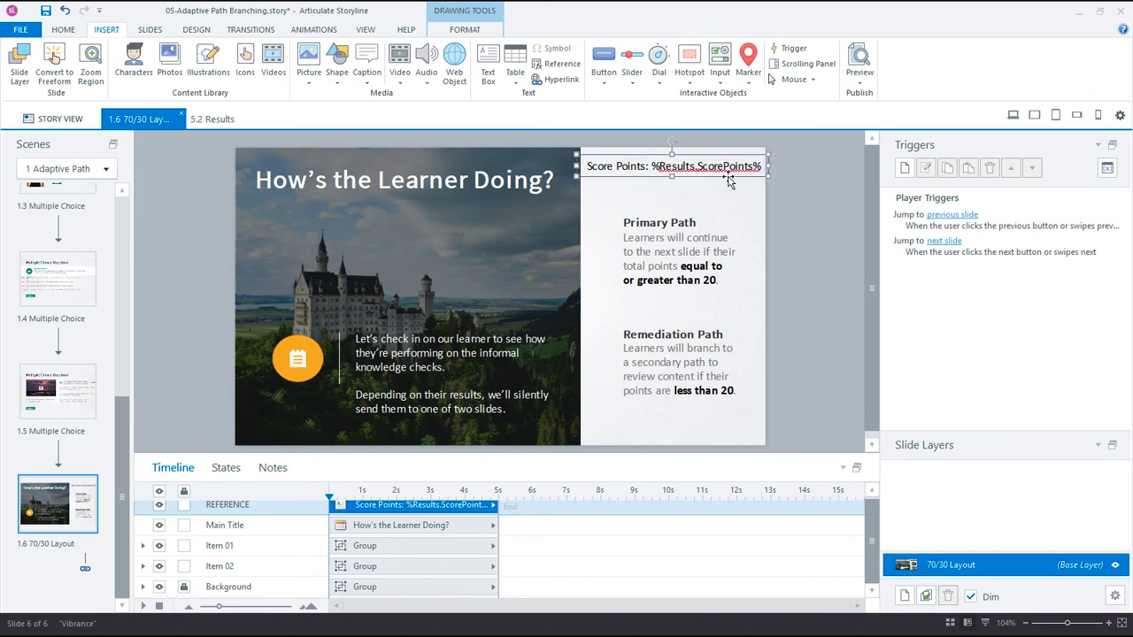
Step: Make the %Results.ScorePoints% reference bold and nudge its text box further left to fit within the slide
left_click_drag(651, 167, 762, 168)
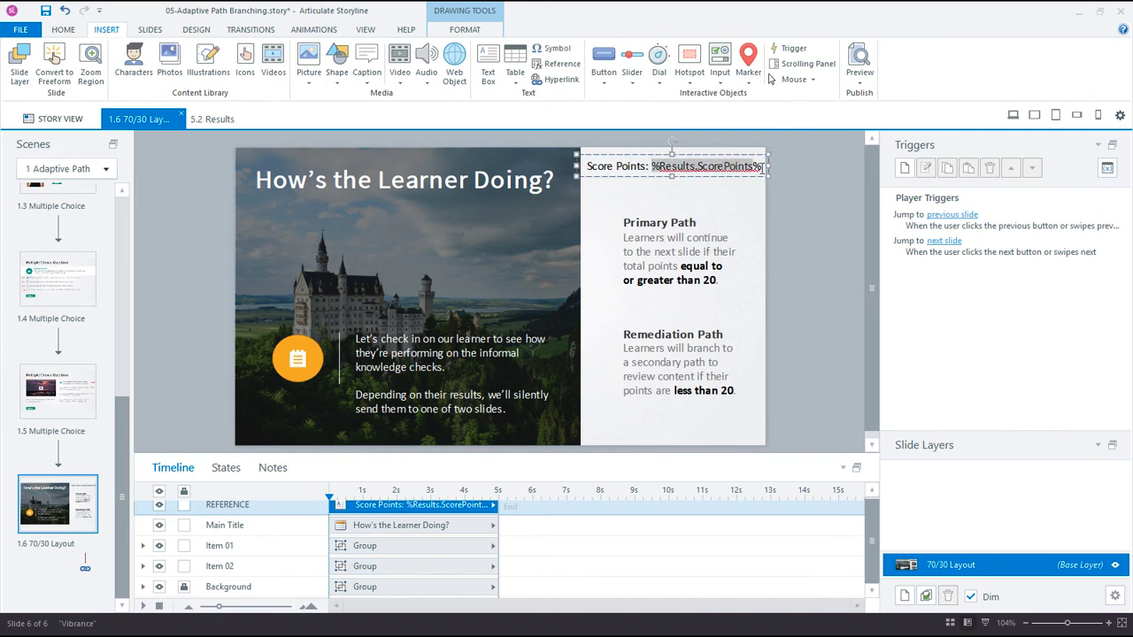
mouse_move(772, 167)
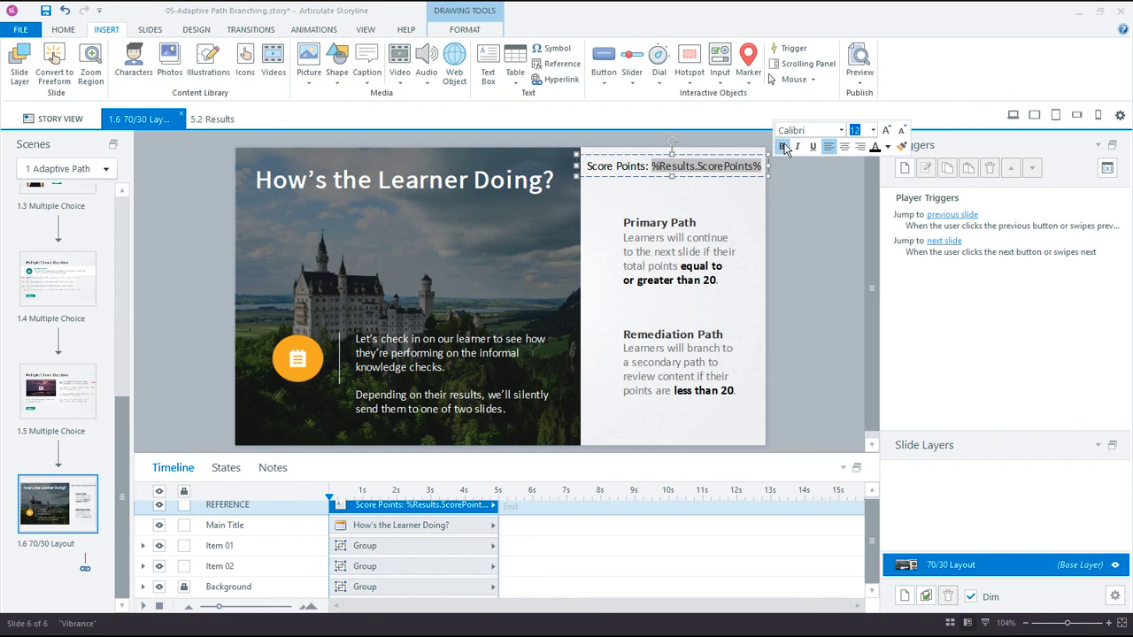
left_click(783, 147)
left_click(731, 178)
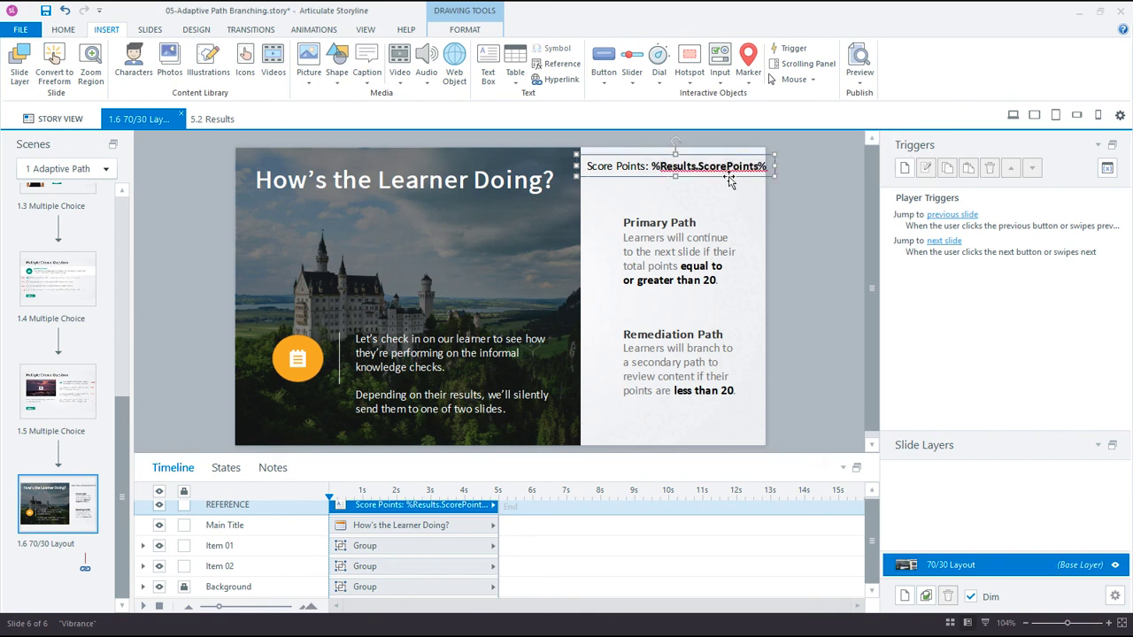
key("Left")
key("Left")
key("Left")
key("Left")
key("Left")
key("Left")
key("Left")
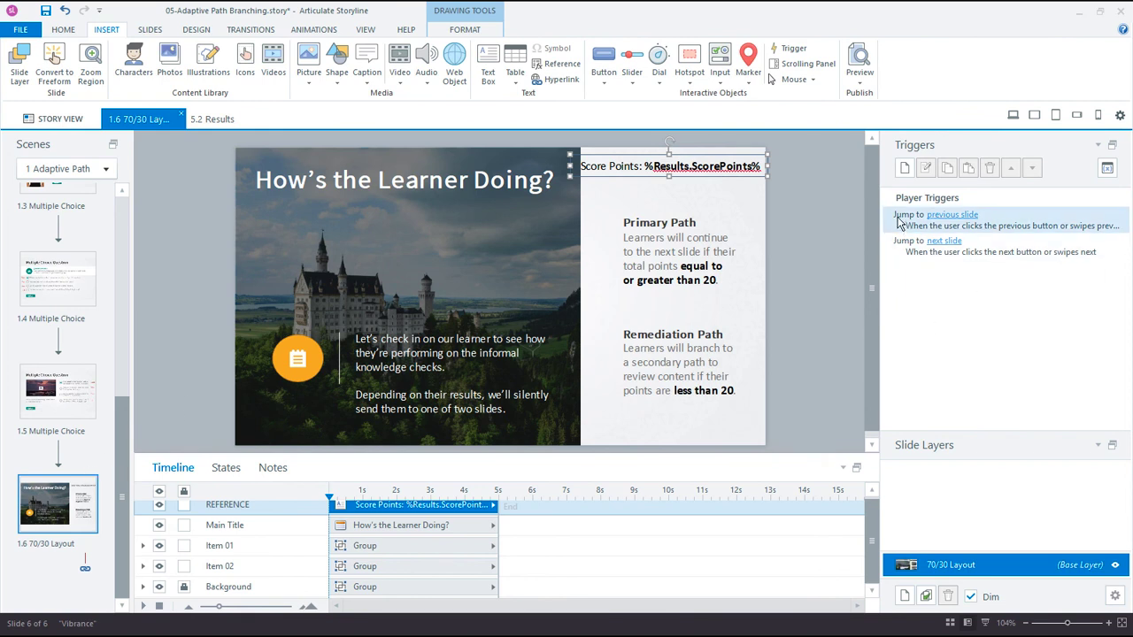
double_click(899, 224)
left_click_drag(618, 232, 760, 204)
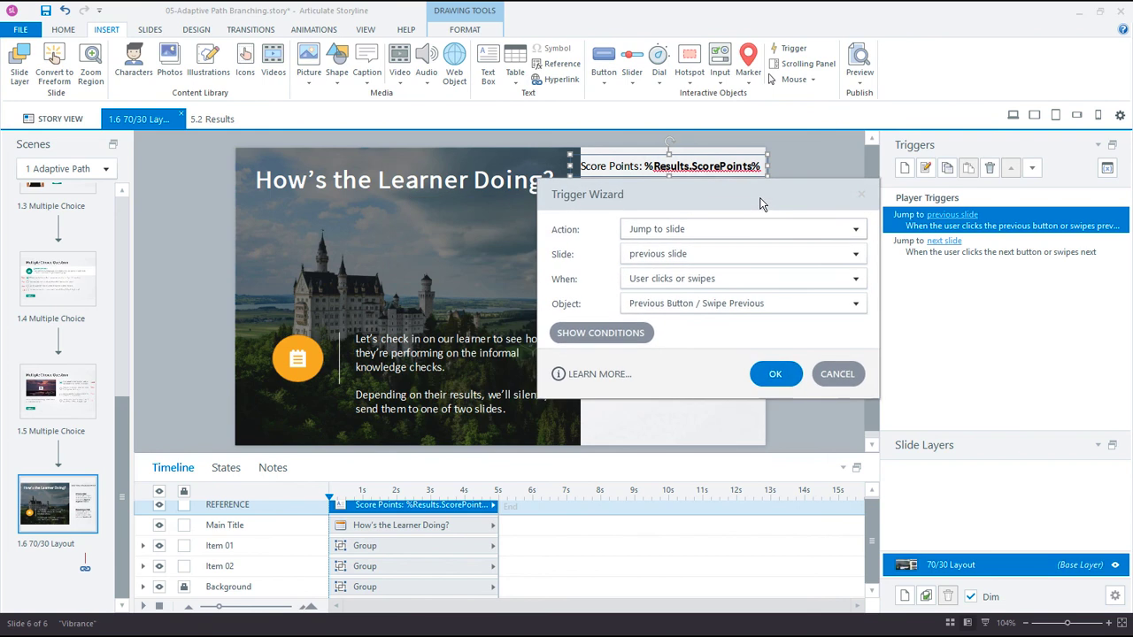
left_click(660, 254)
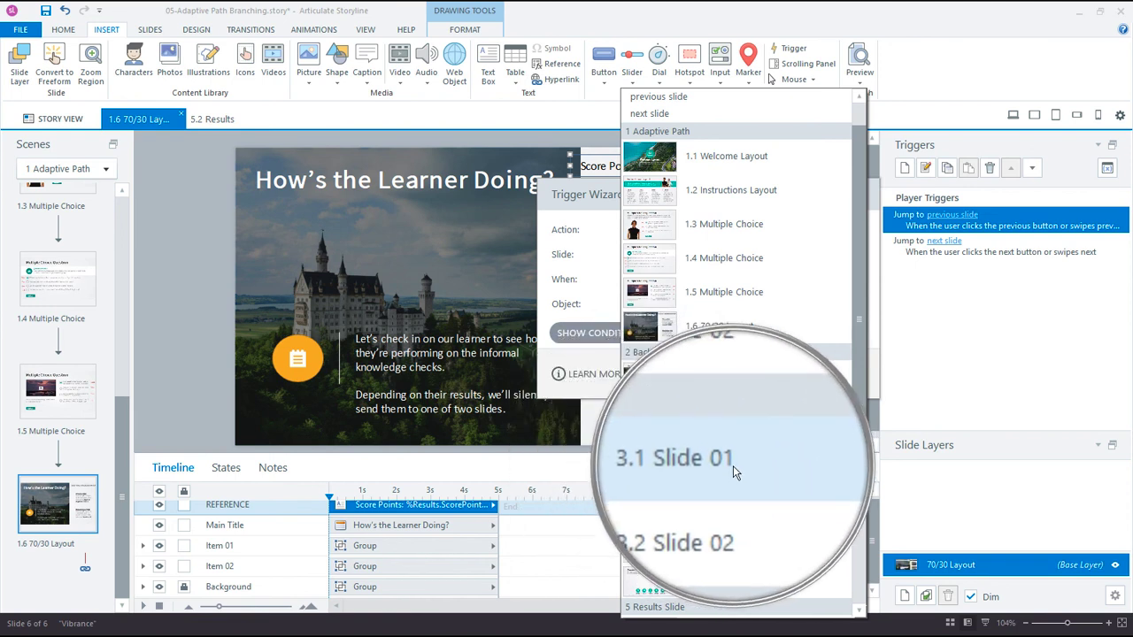
left_click(732, 473)
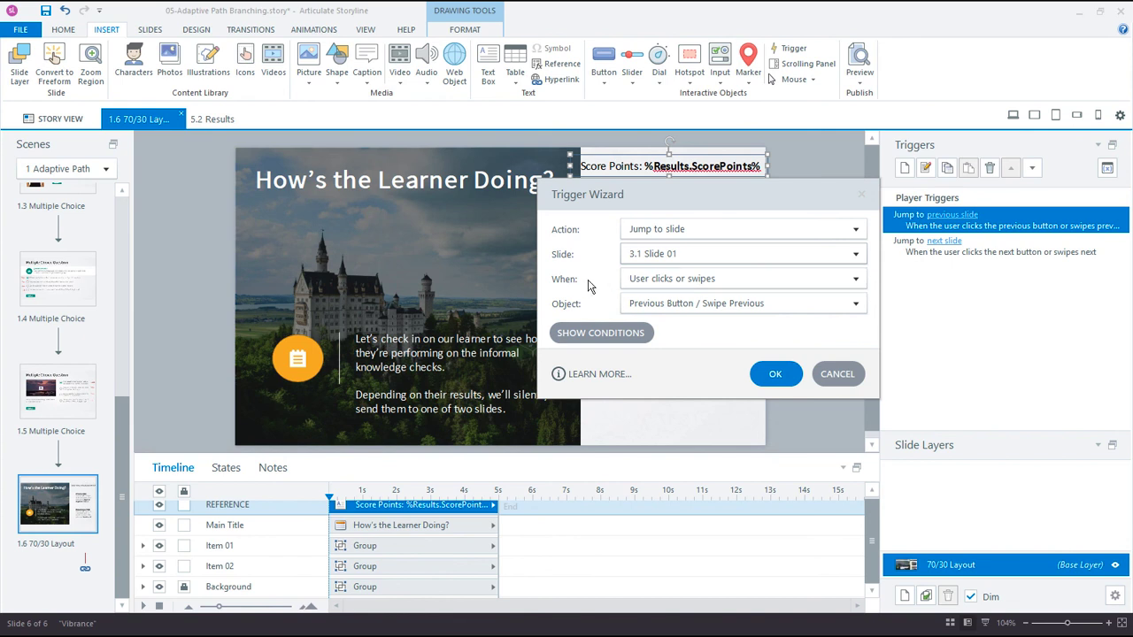
left_click(693, 288)
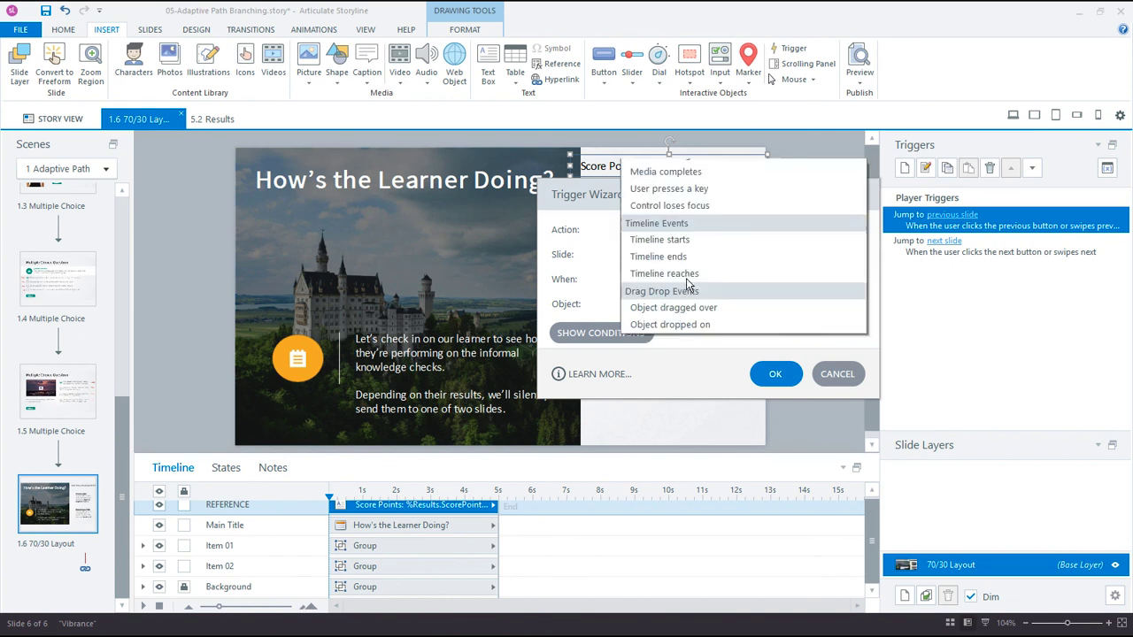
left_click(689, 184)
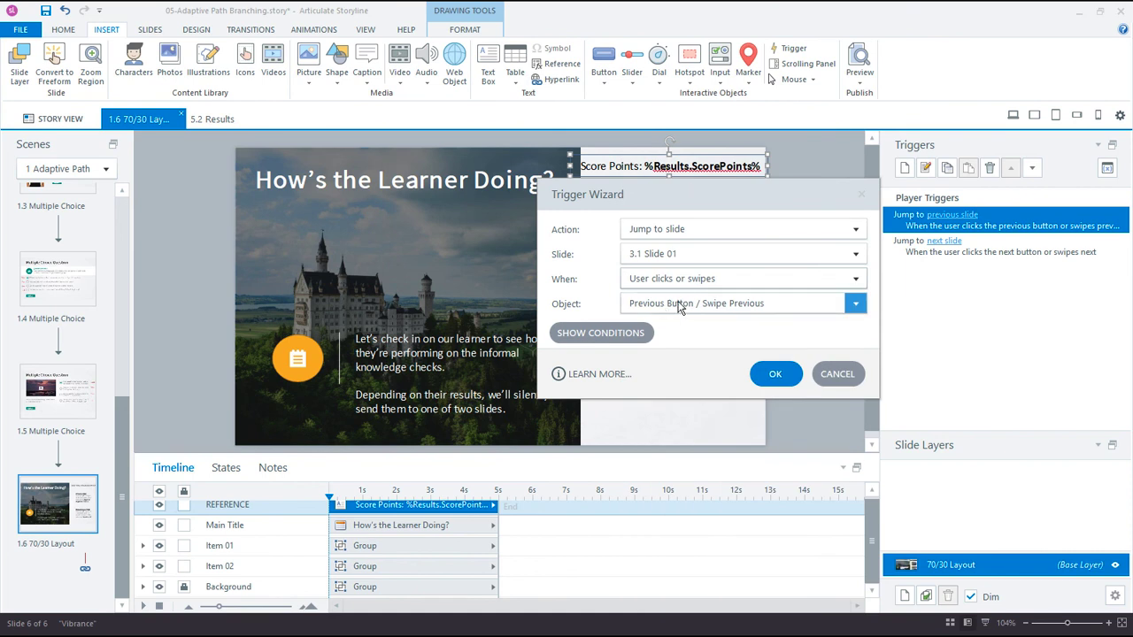
left_click(839, 375)
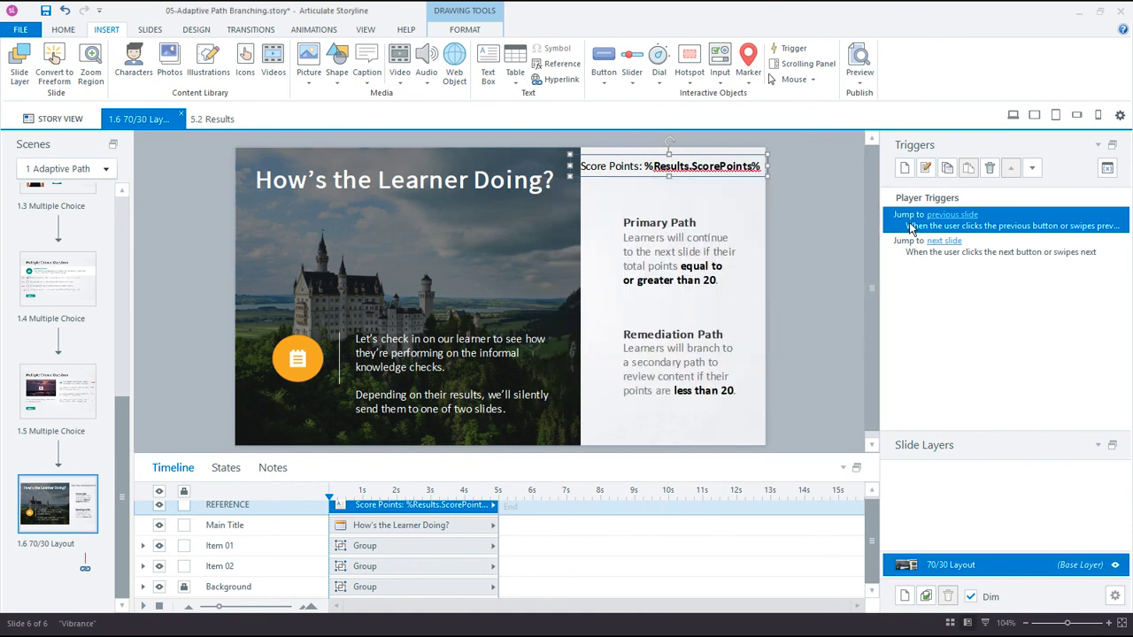
Step: Edit slide 1.6's next-button trigger so that it jumps to 3.1 Slide 01 in the Primary Path scene
left_click(917, 249)
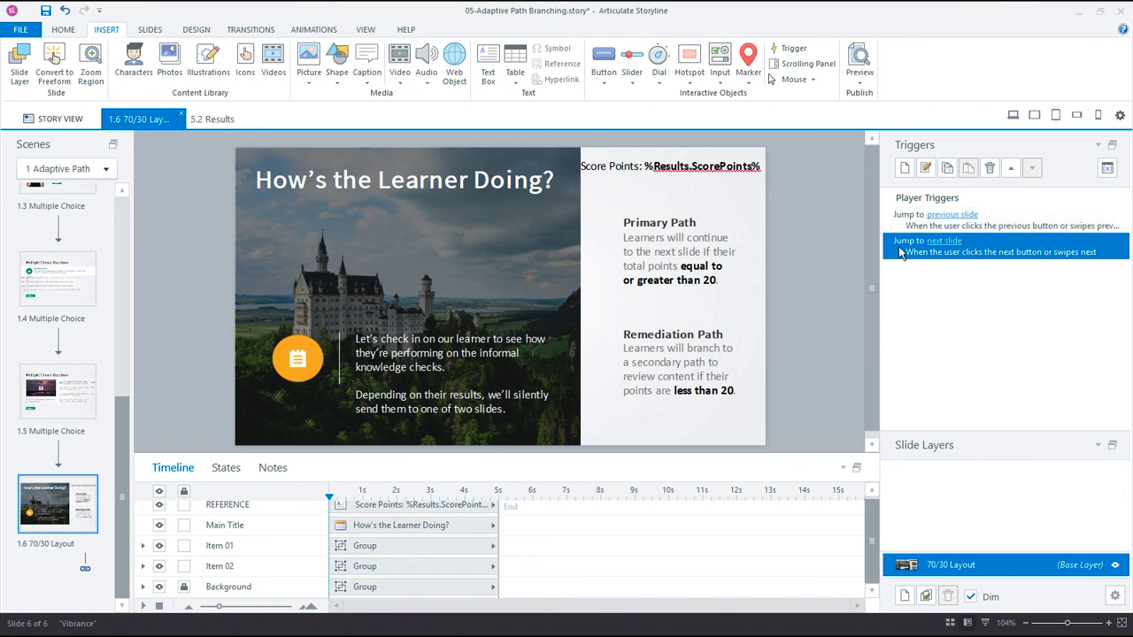
double_click(899, 246)
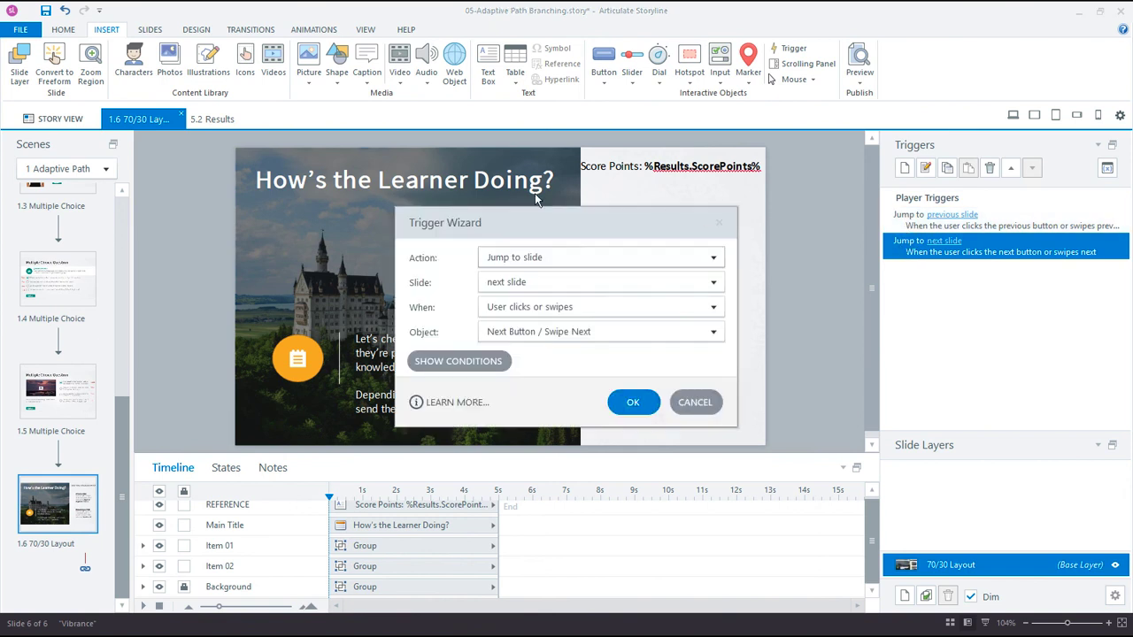
left_click_drag(529, 230, 584, 119)
left_click(655, 170)
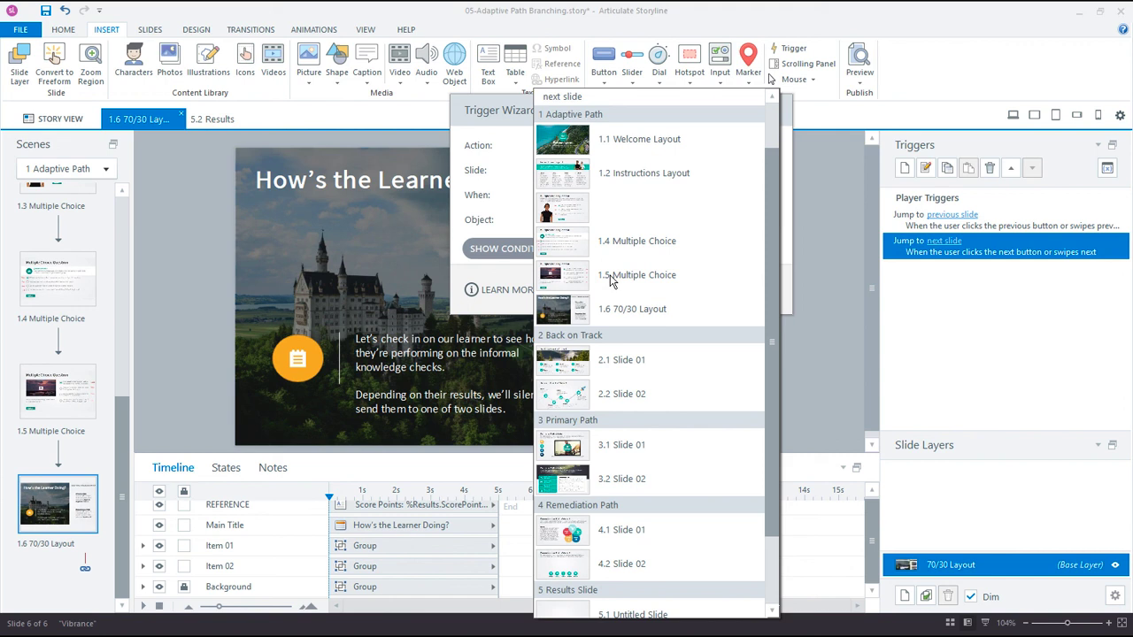
left_click(645, 448)
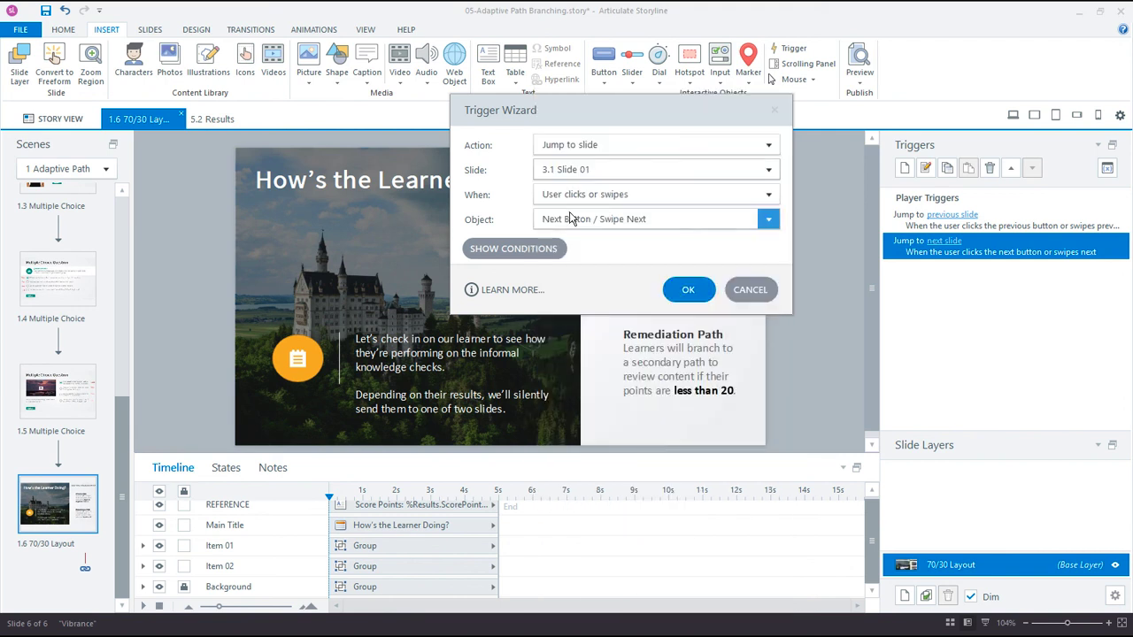
Step: Add a condition to the next-button trigger requiring Results.ScorePoints to be greater than or equal to 20, and accept the trigger
left_click(543, 255)
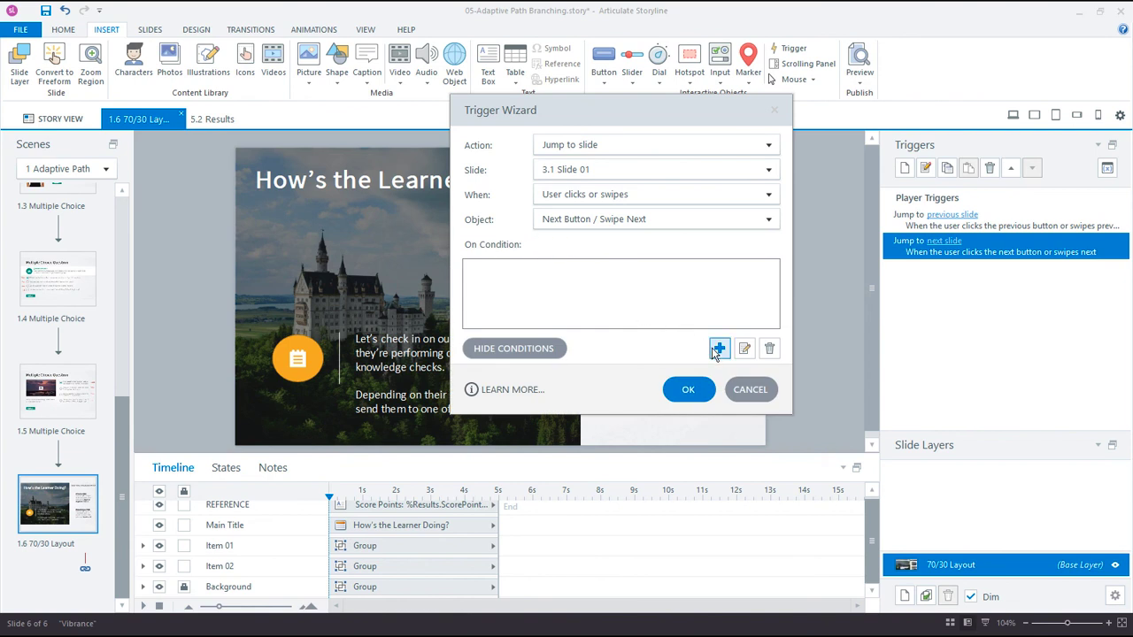
left_click_drag(614, 107, 388, 78)
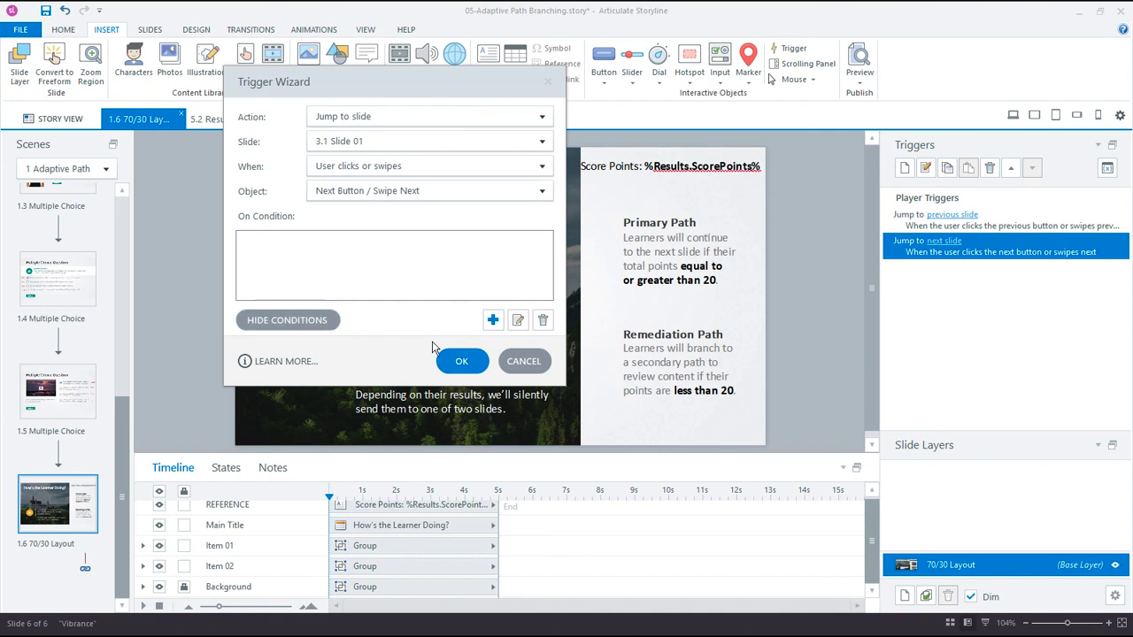
left_click(493, 321)
left_click(381, 237)
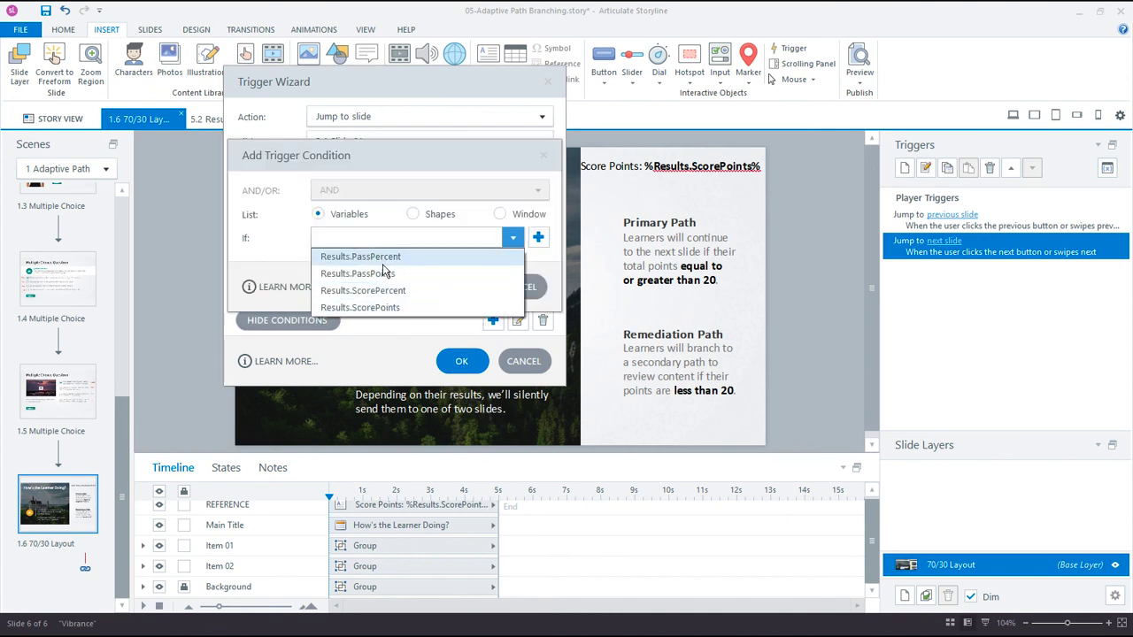
left_click(373, 308)
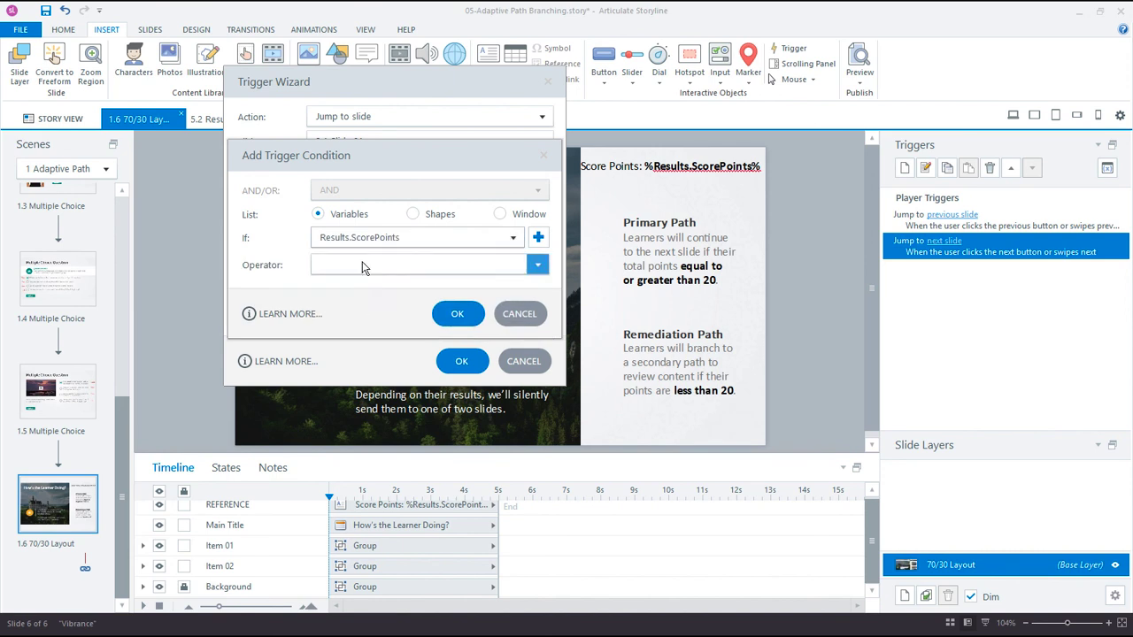
left_click(367, 265)
left_click(432, 334)
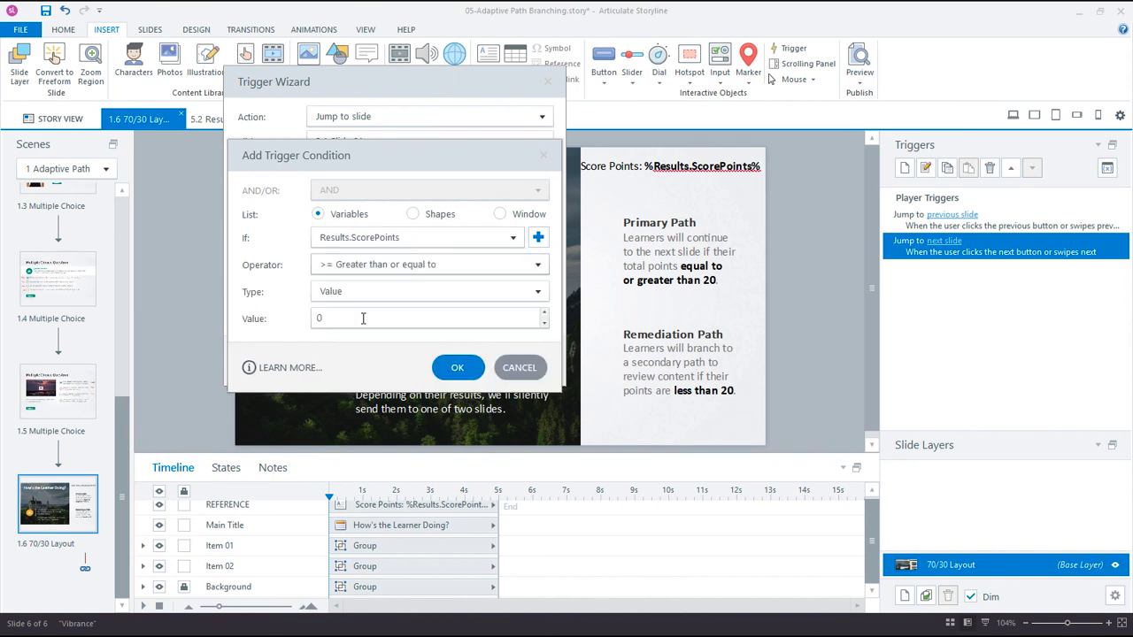
type("2")
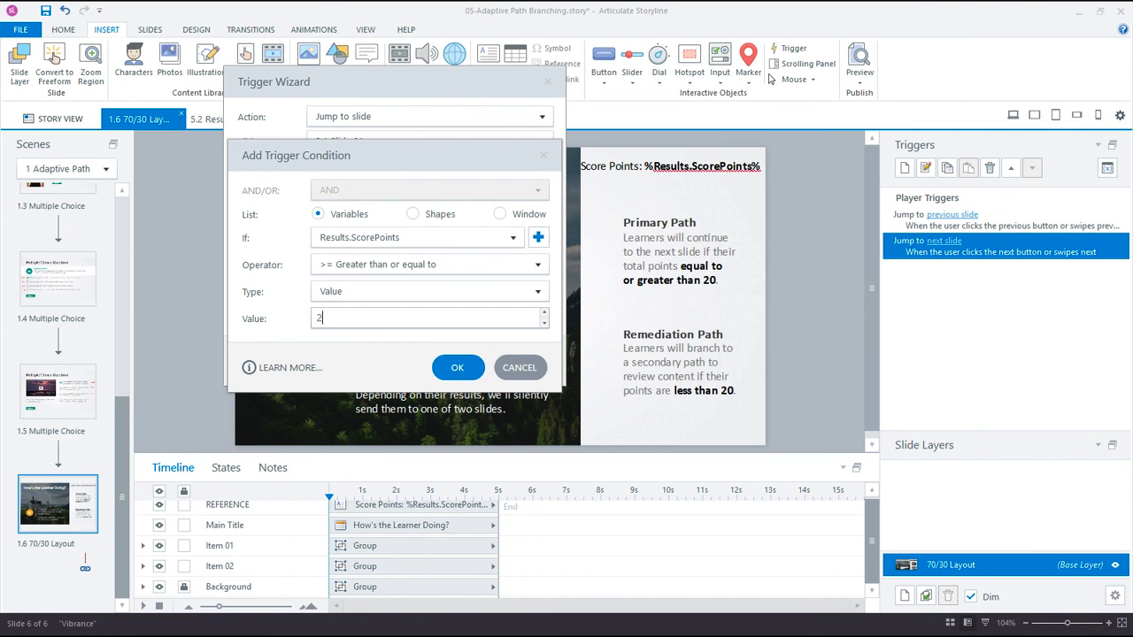
key("Tab")
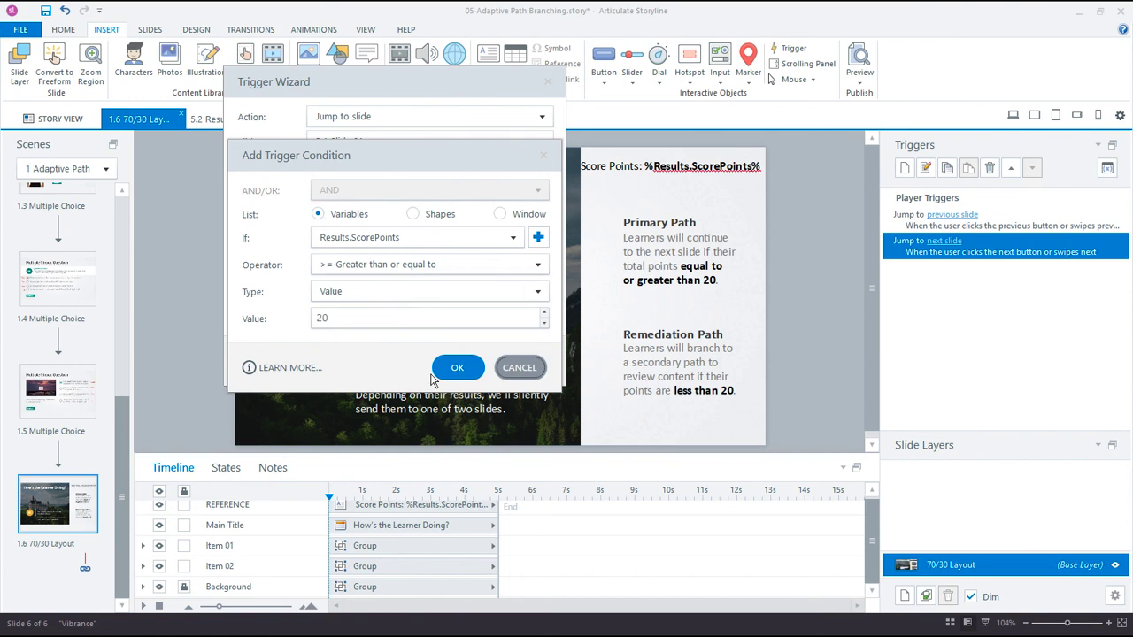
left_click(457, 377)
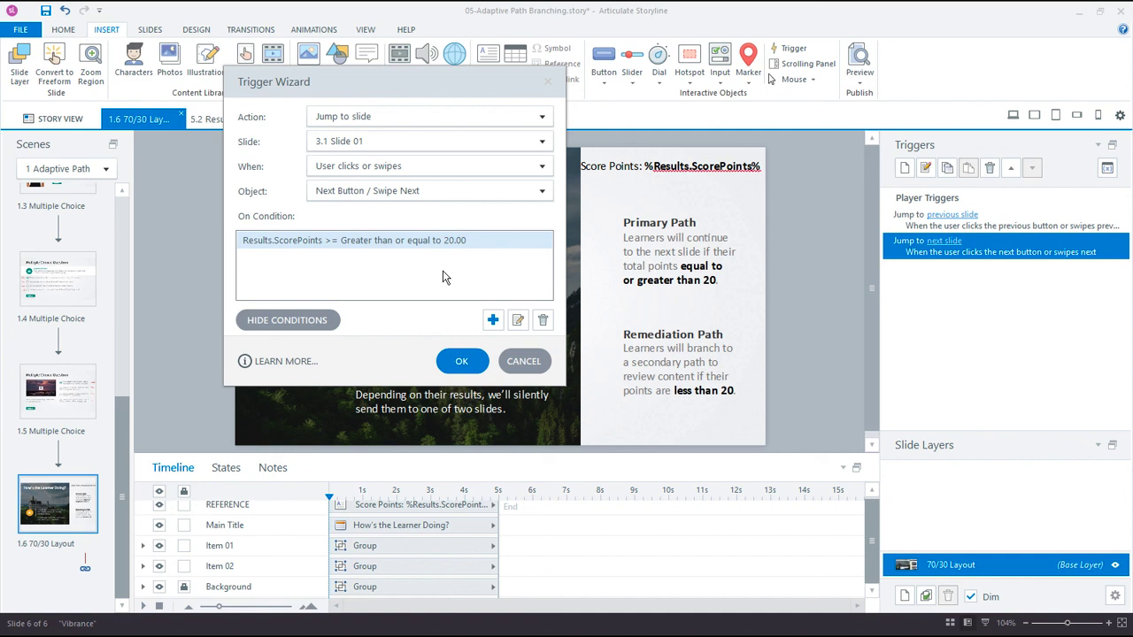
left_click(462, 369)
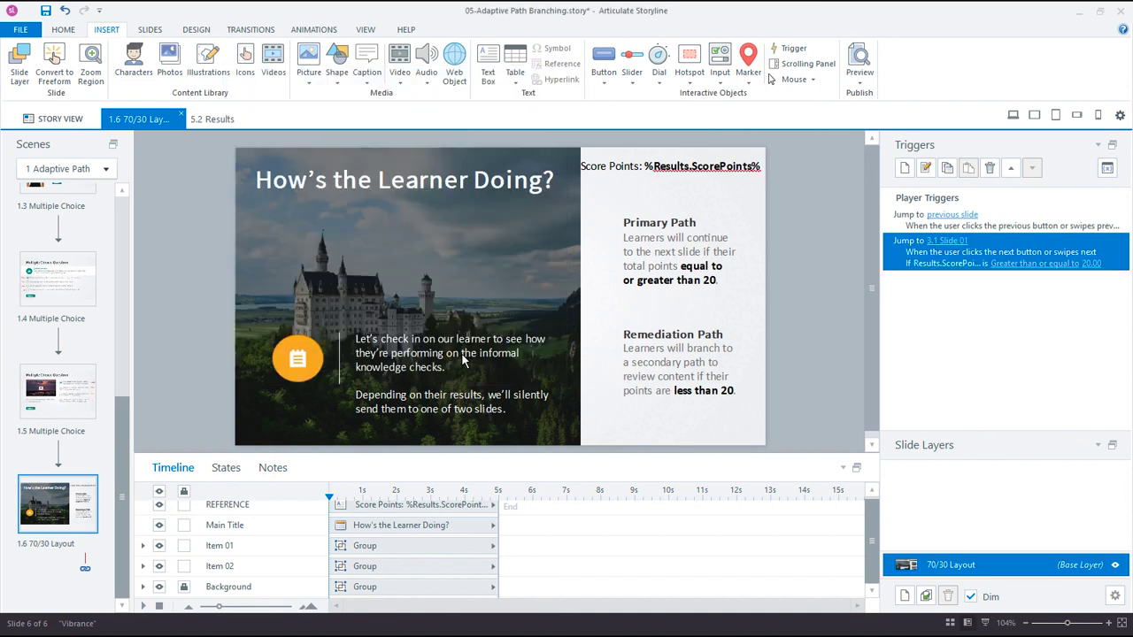
Step: Duplicate slide 1.6's next-button trigger that jumps to 3.1 Slide 01
right_click(905, 254)
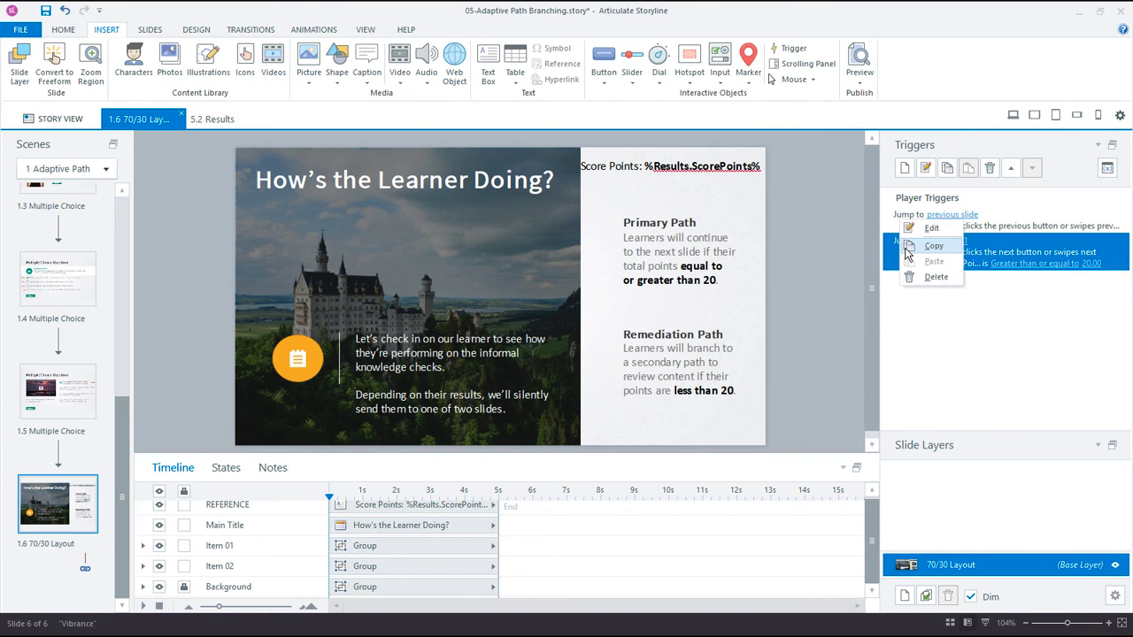
left_click(914, 246)
left_click(970, 171)
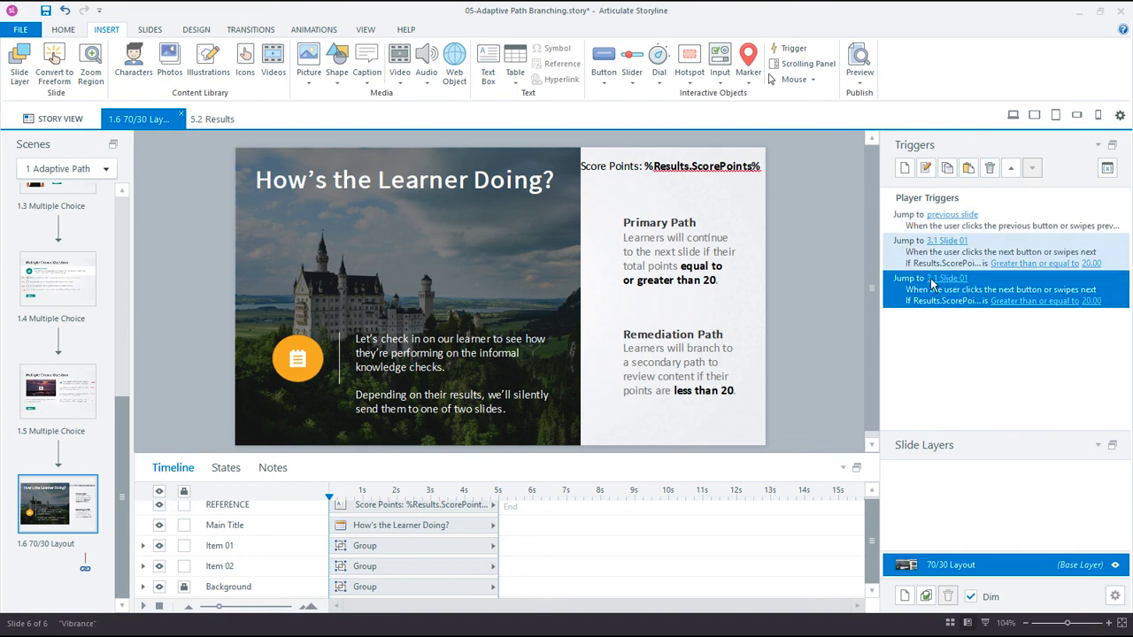
Step: Change the duplicate next-button trigger to jump to 4.1 Slide 01, with its condition operator set to Less than or equal to
double_click(905, 298)
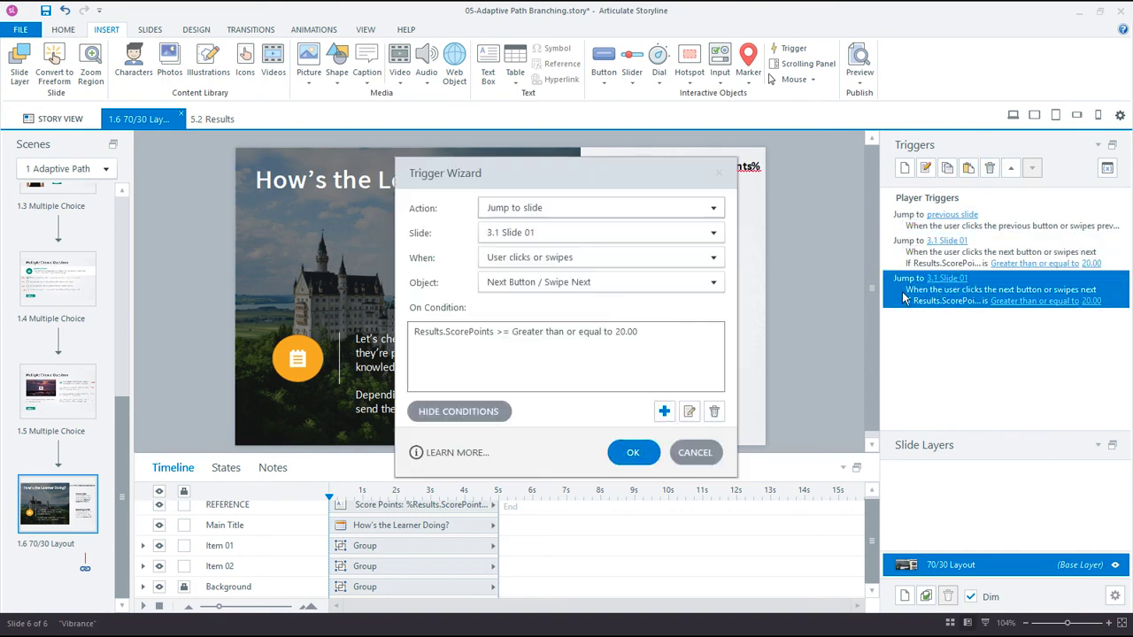
left_click(695, 452)
left_click(947, 279)
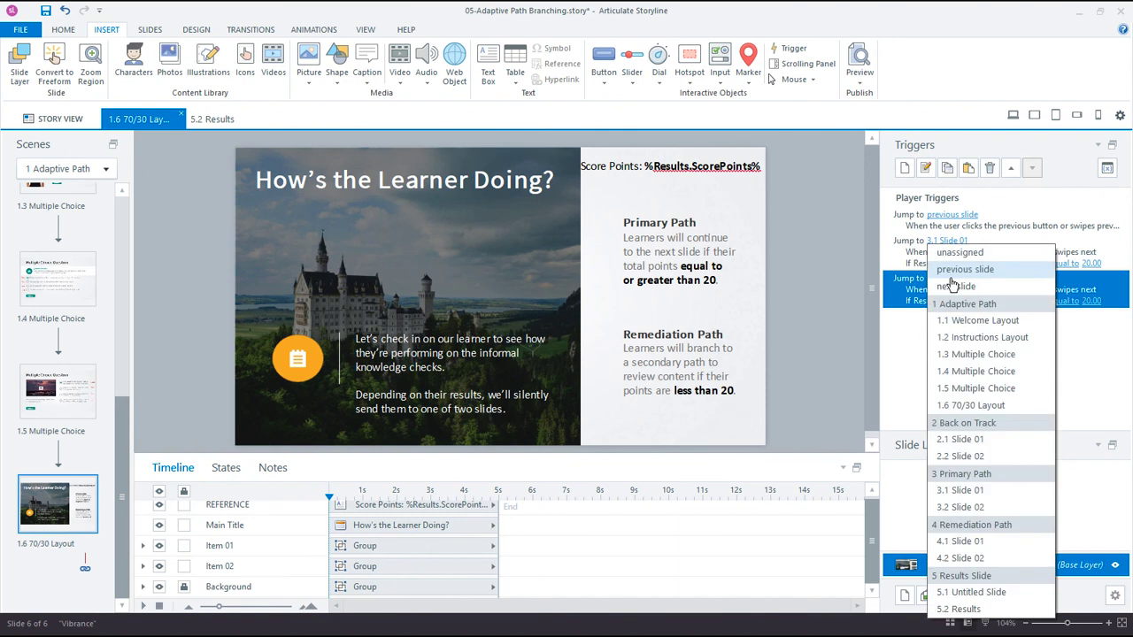
left_click(984, 544)
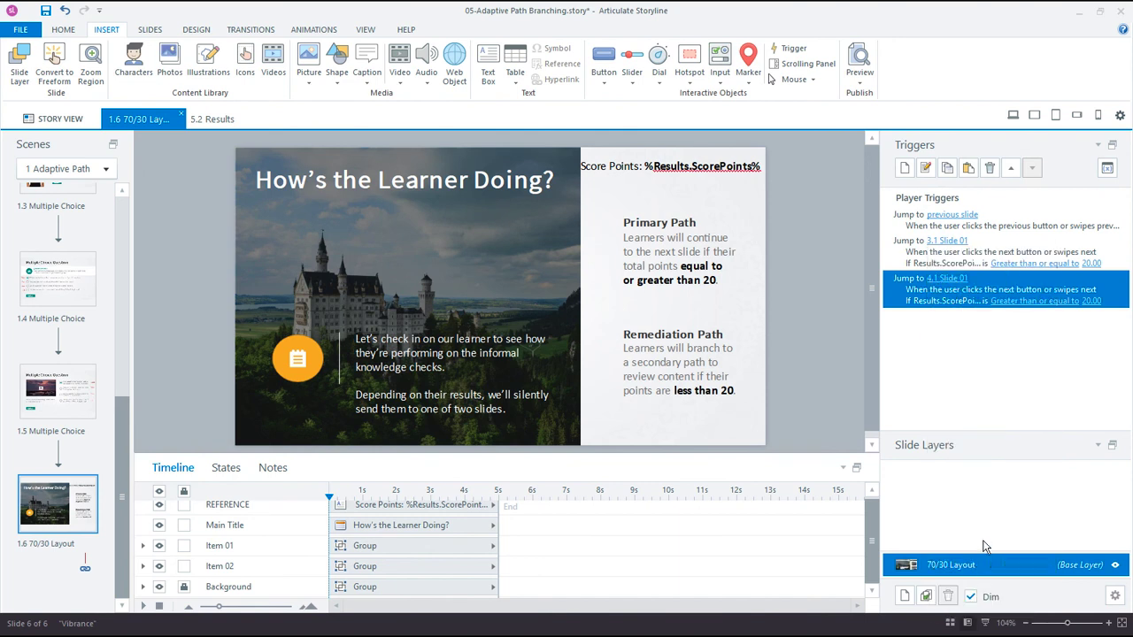
left_click(1005, 301)
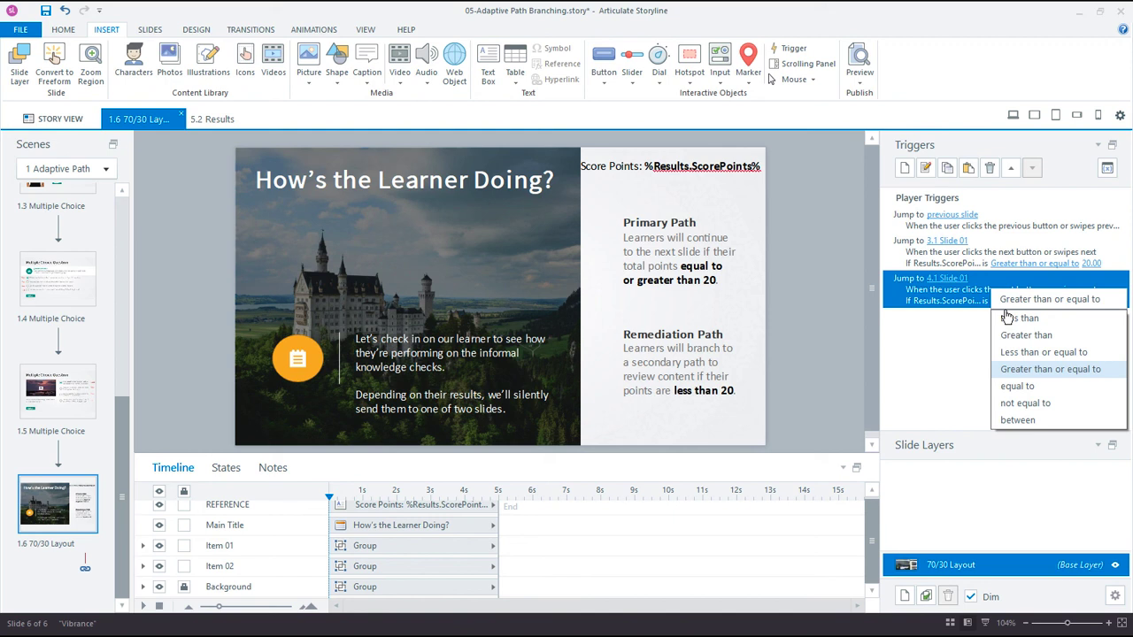
left_click(1032, 355)
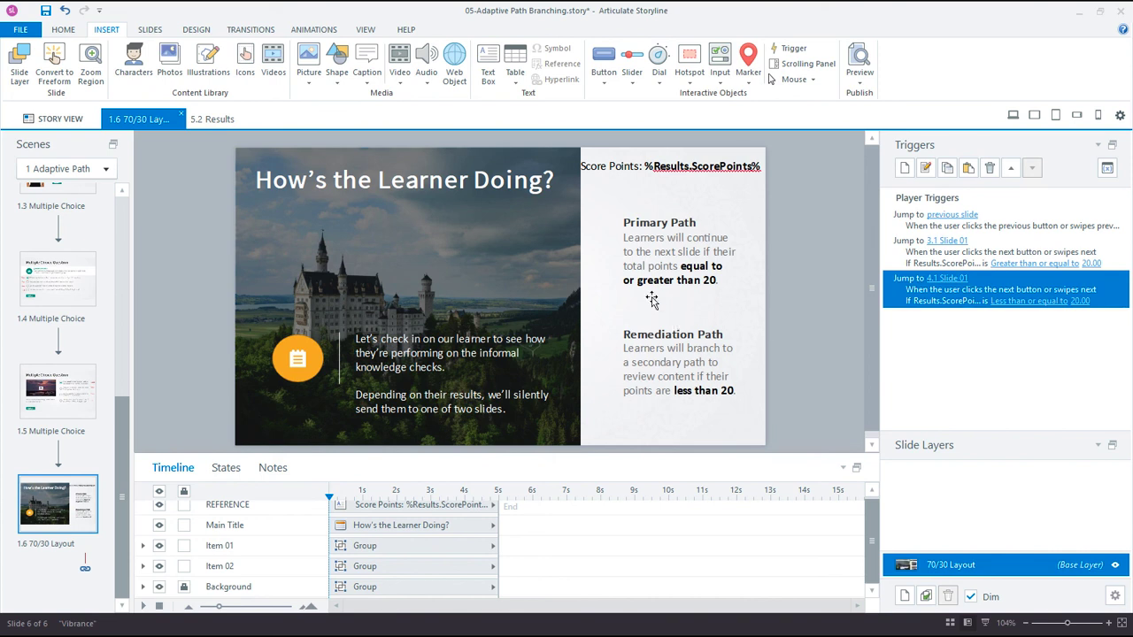
Step: Preview the entire project and advance past the Welcome and Instructions slides to the first multiple-choice question
left_click(859, 78)
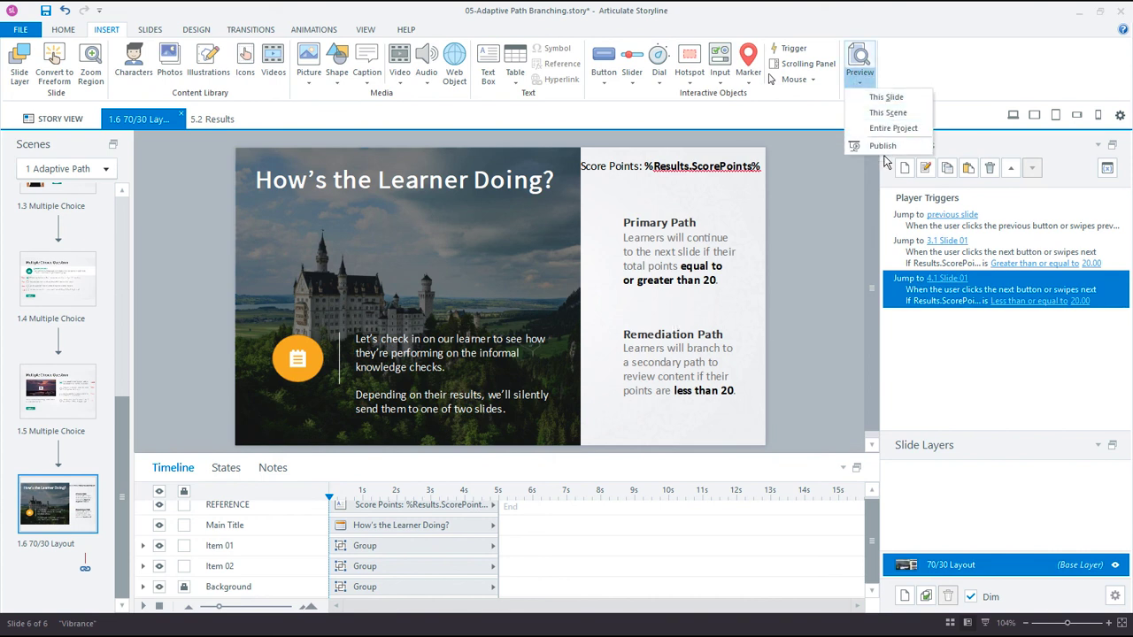
left_click(888, 112)
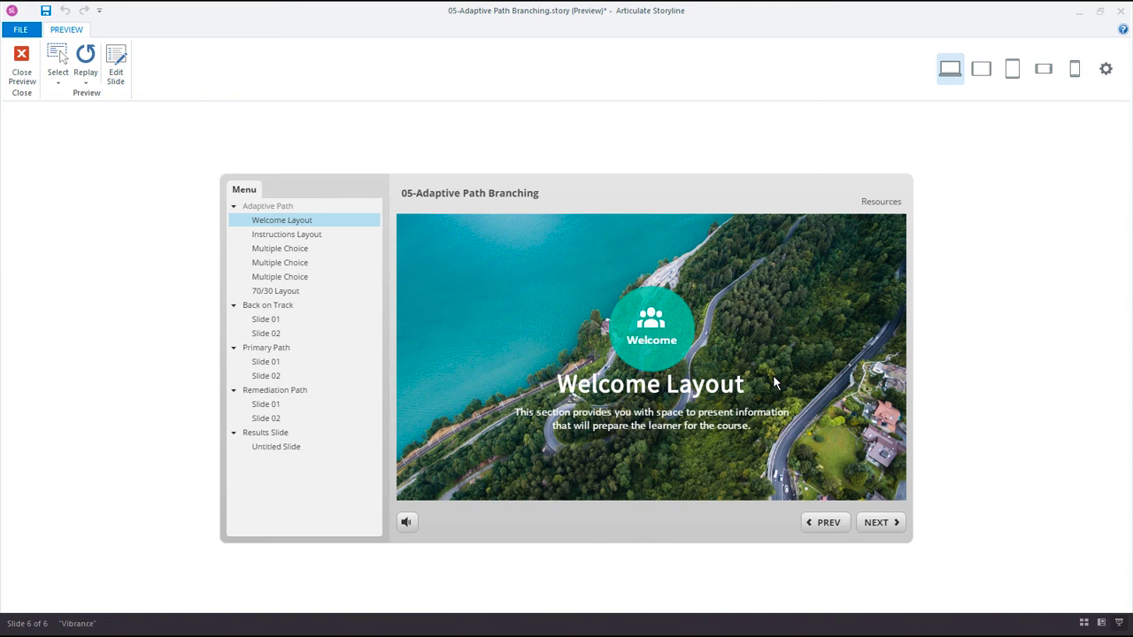
left_click(877, 523)
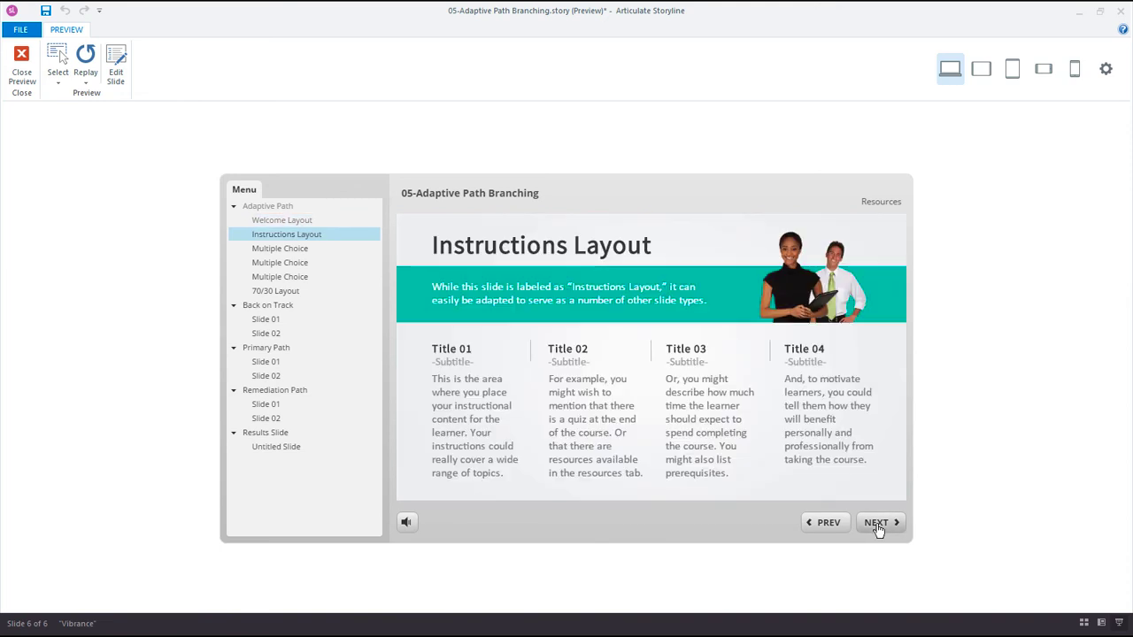
left_click(878, 525)
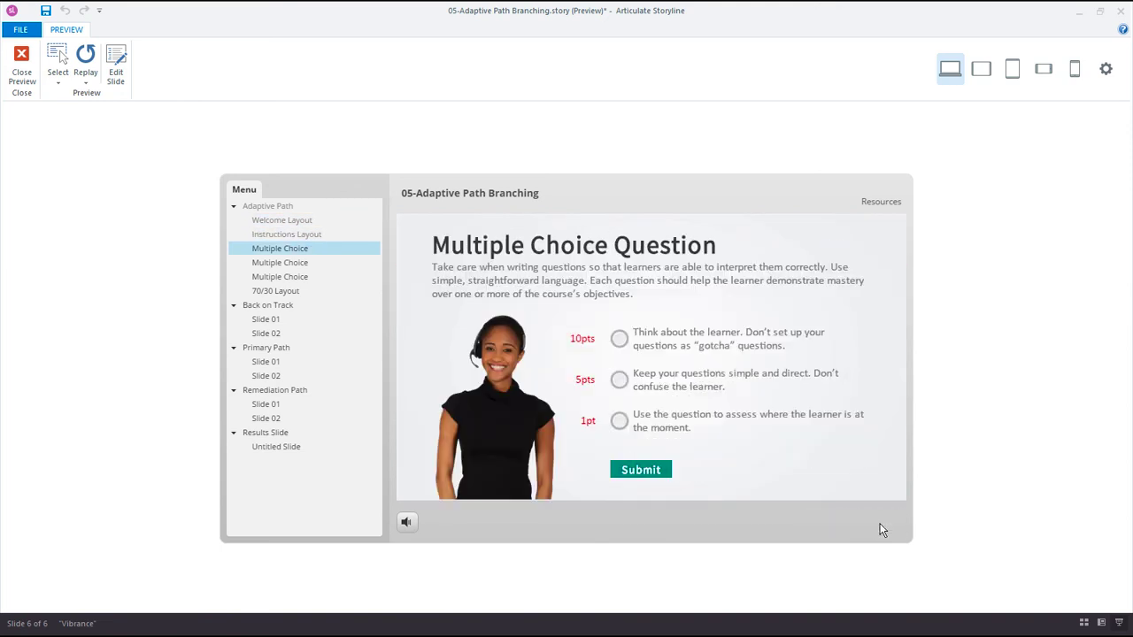
Step: Submit the 10-point choices for the first and second questions in the preview, continuing past each feedback message
left_click(621, 351)
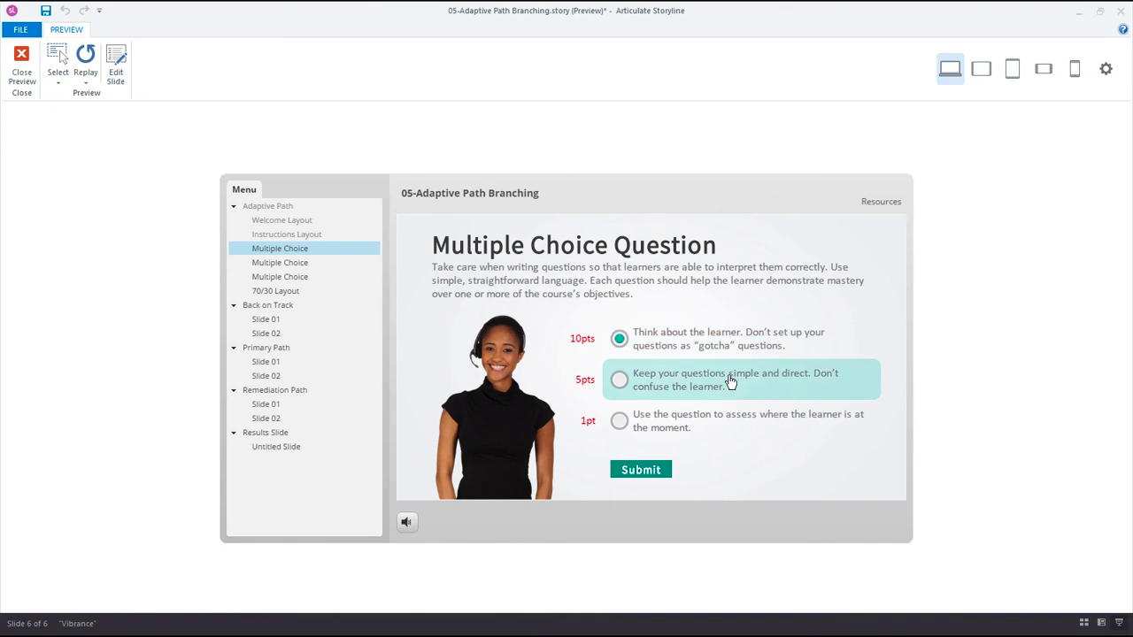
left_click(655, 472)
left_click(459, 473)
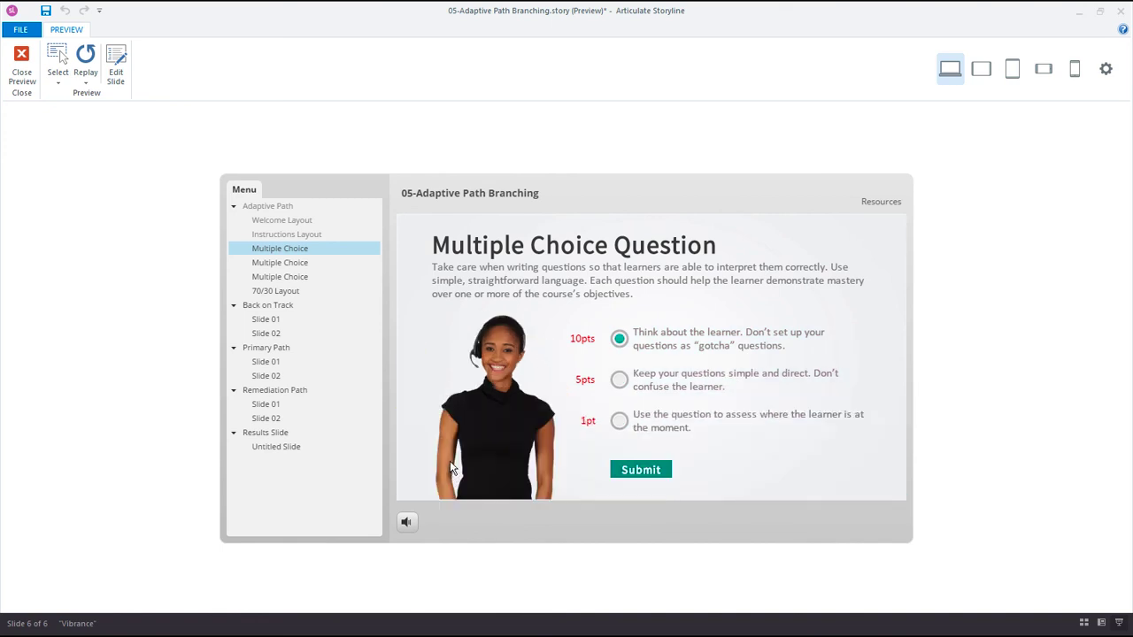
left_click(445, 349)
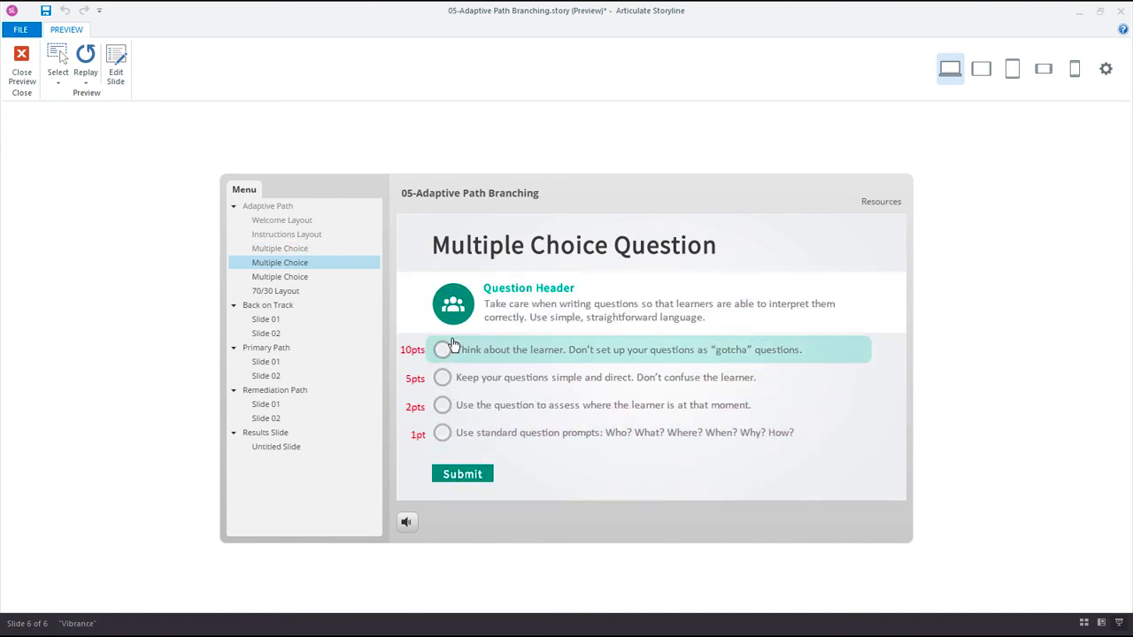
left_click(486, 474)
left_click(478, 474)
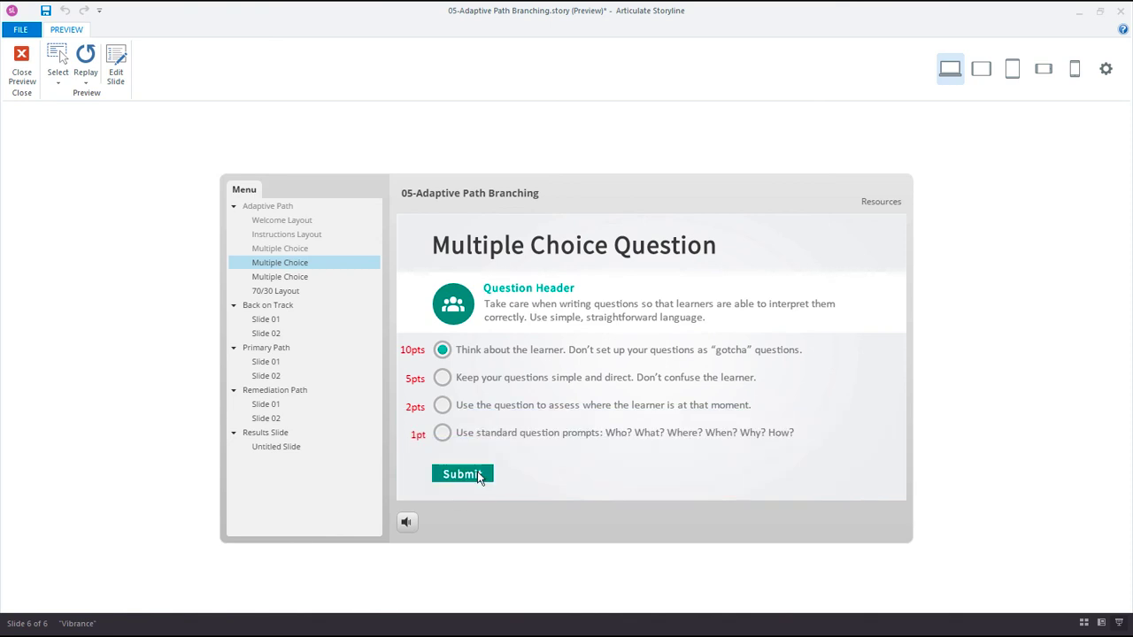
Step: Answer the third question with its 10-point choice, test the score-check slide's next-button branch, and close the preview
left_click(668, 297)
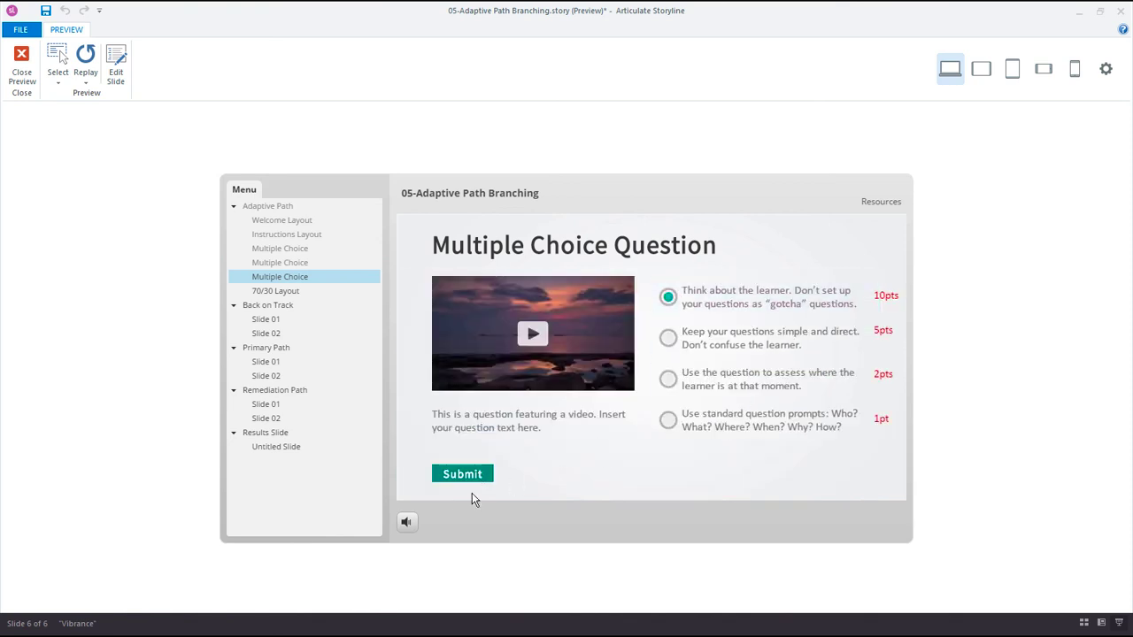
left_click(457, 475)
left_click(486, 473)
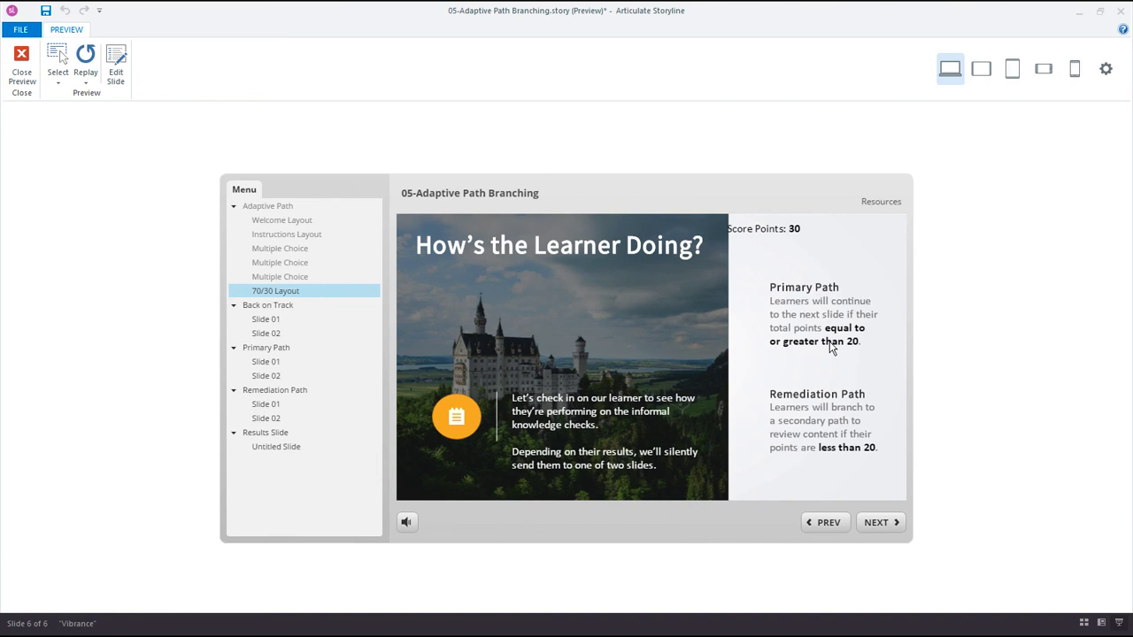
left_click(881, 525)
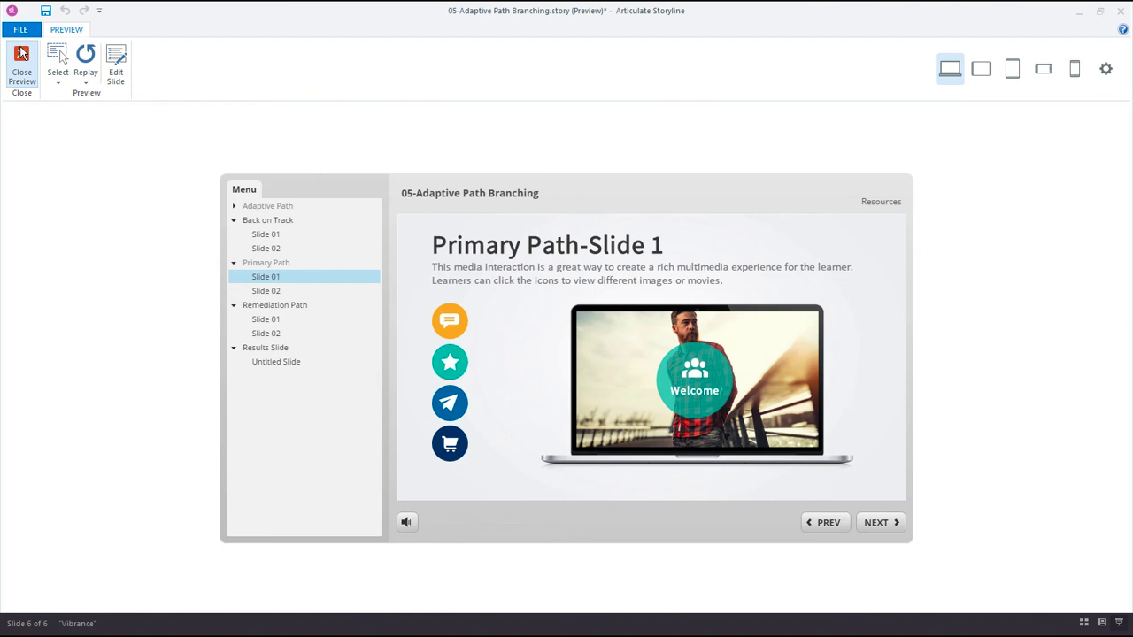
left_click(21, 55)
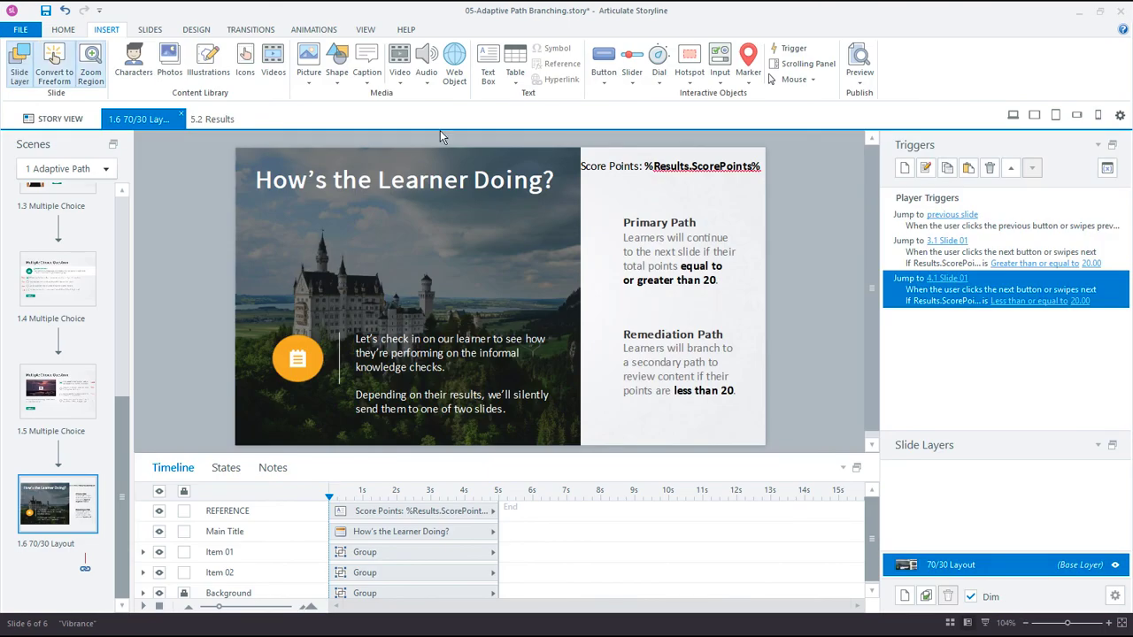
Step: Copy the Score Points text box from slide 1.6 onto question slides 1.3, 1.4 and 1.5 together
left_click(674, 178)
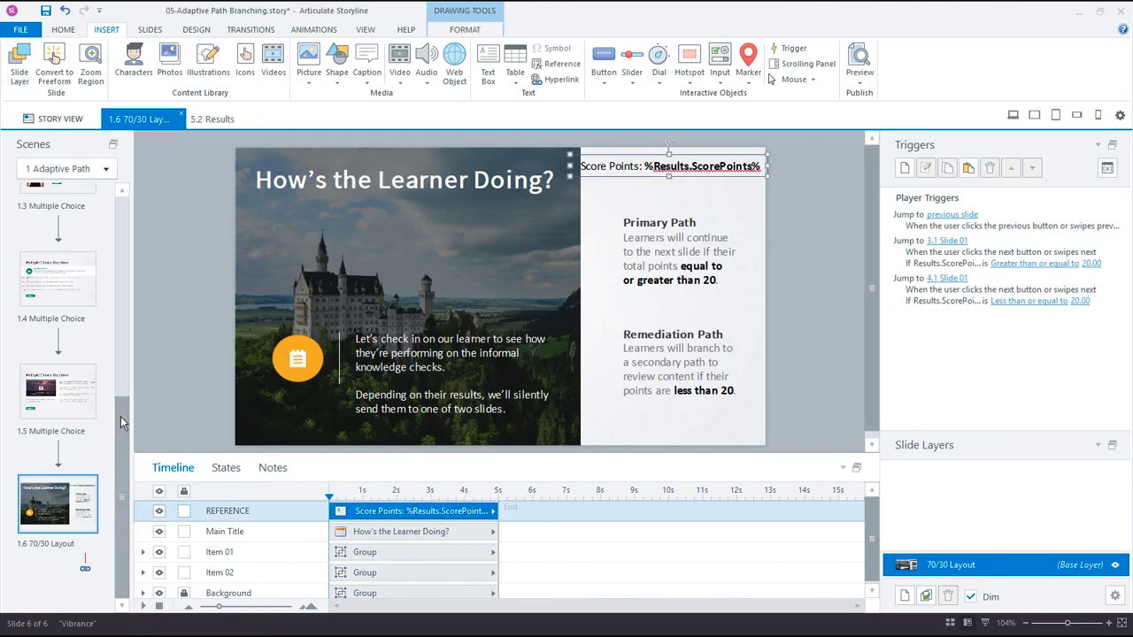
left_click_drag(120, 416, 124, 349)
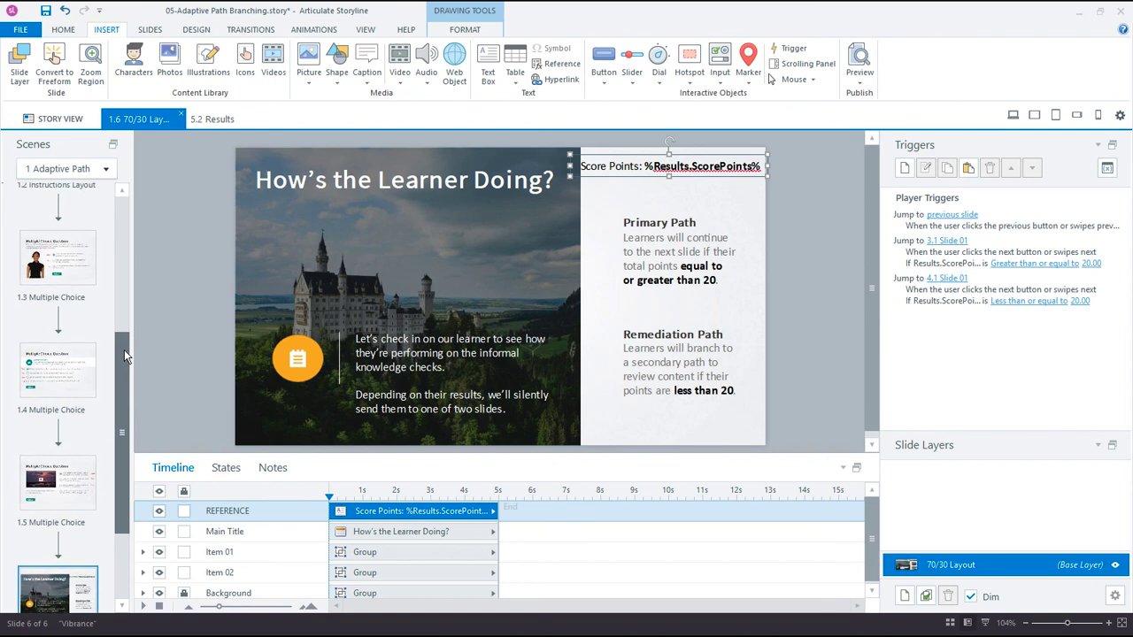
left_click(55, 270)
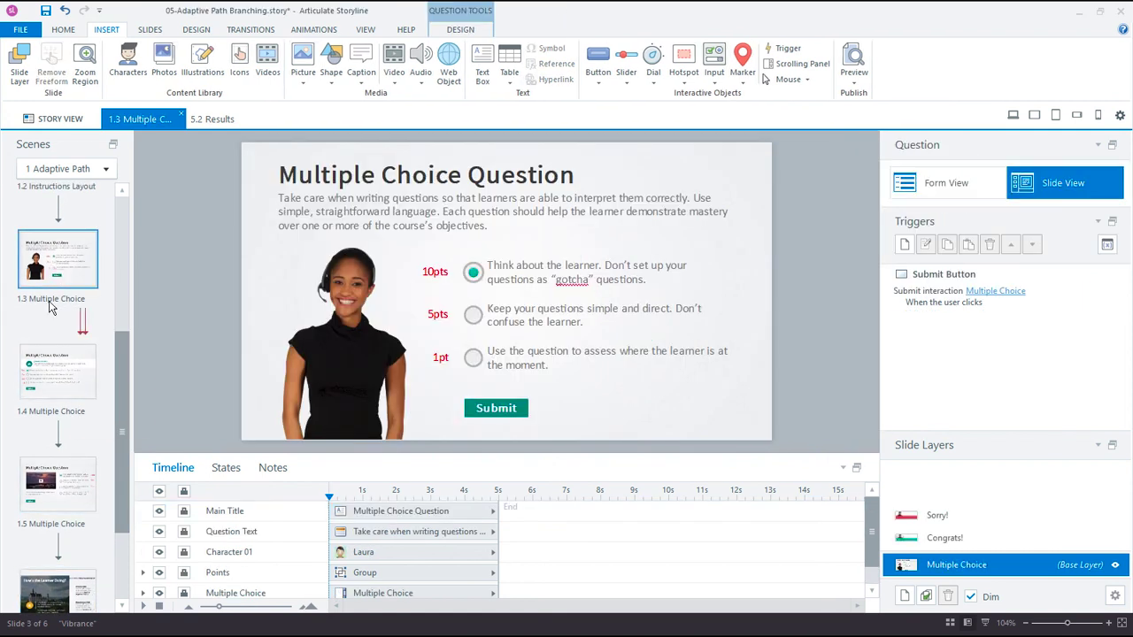
left_click(48, 479)
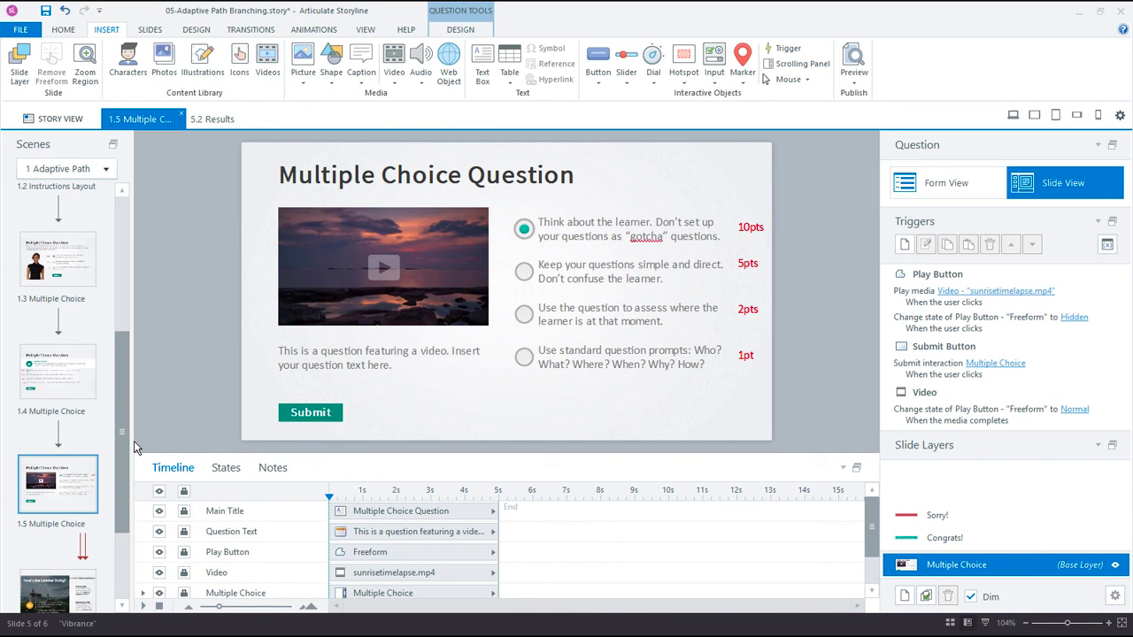
left_click(79, 395, "ctrl")
left_click(58, 276, "ctrl")
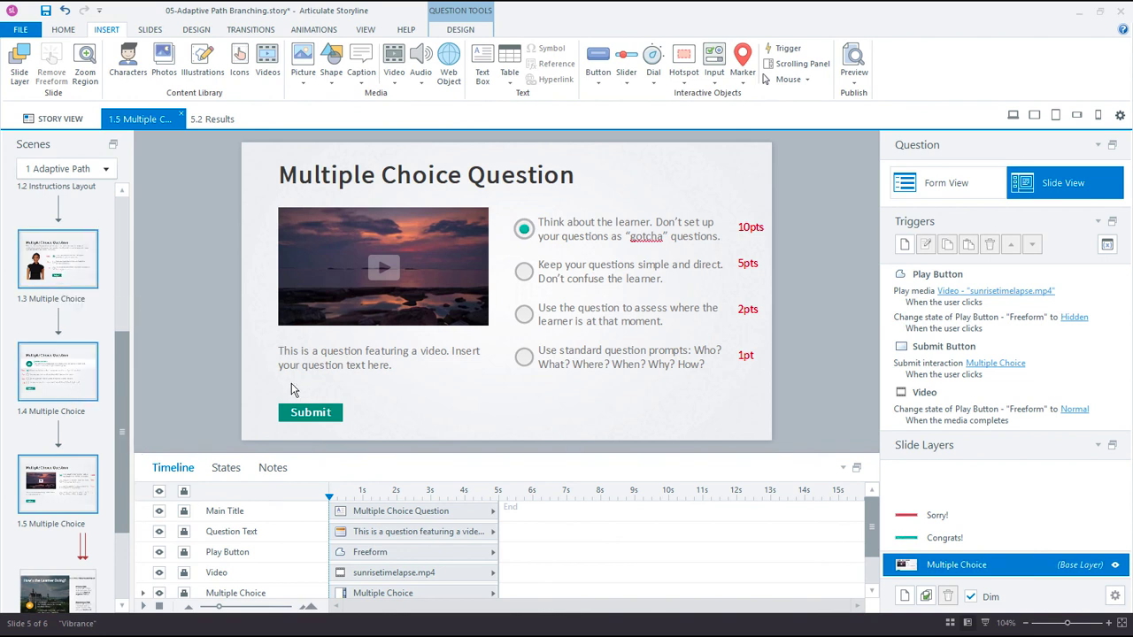
key("ctrl+v")
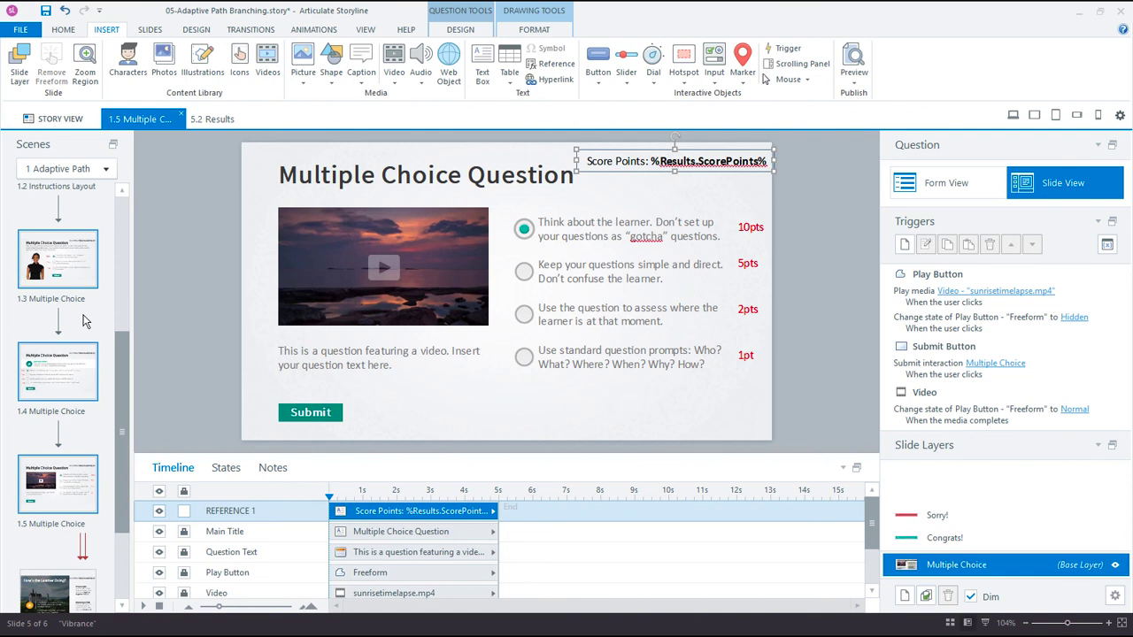
Step: Check the pasted Score Points text box on slides 1.3 and 1.4, and nudge it slightly left on slide 1.5
left_click(58, 274)
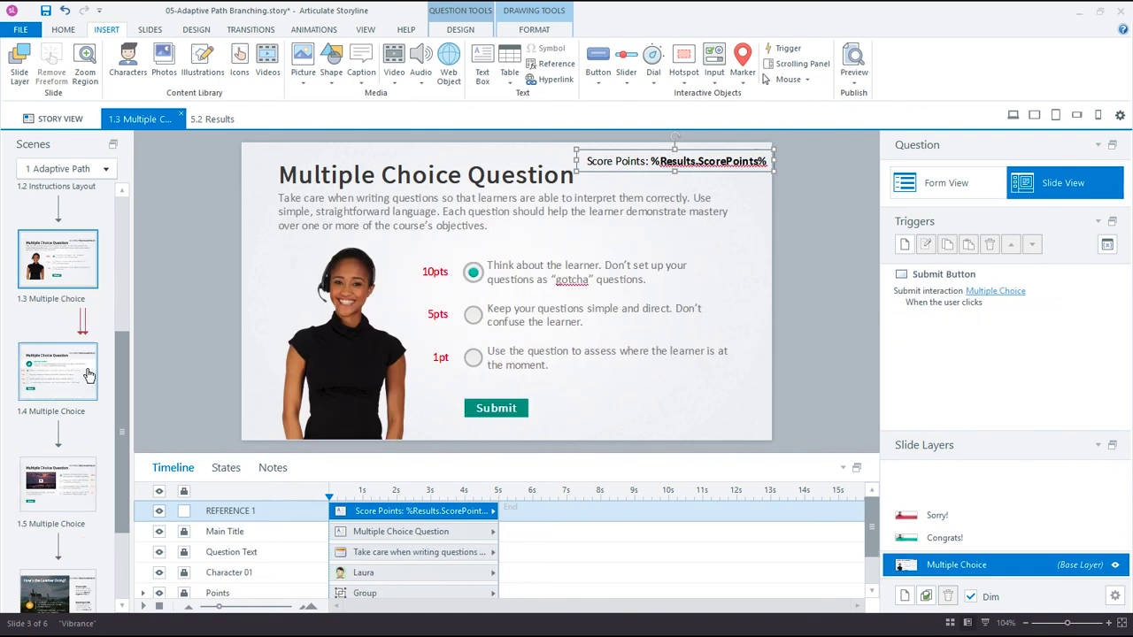
left_click(84, 378)
left_click(58, 482)
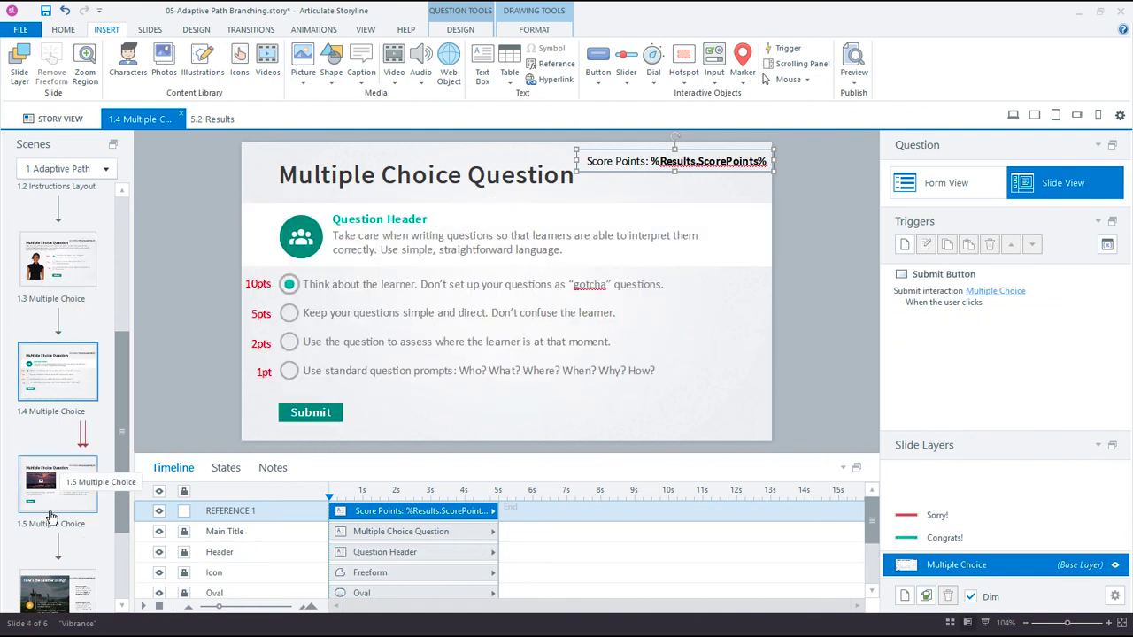
left_click(625, 169)
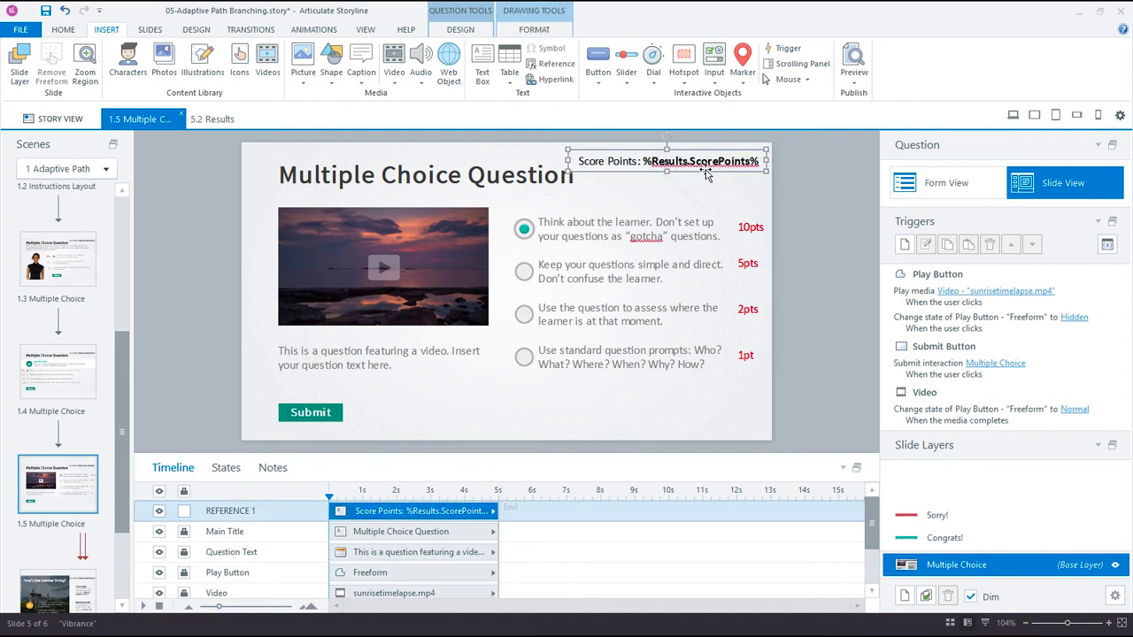
left_click(761, 232)
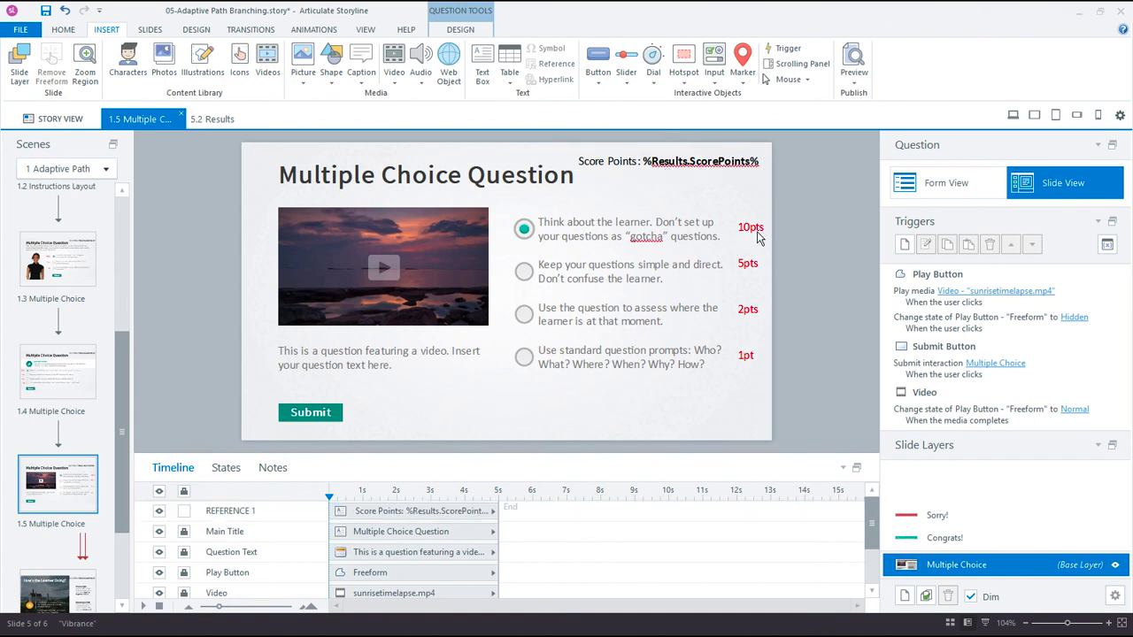
left_click_drag(736, 204, 783, 393)
left_click(682, 172)
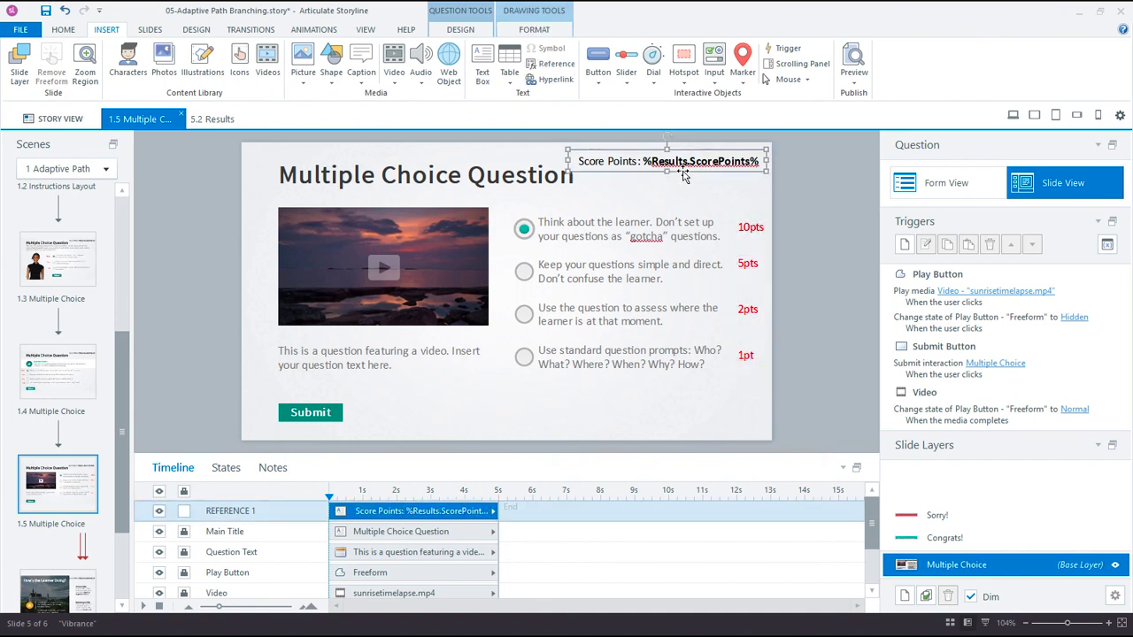
Step: Preview the current scene and advance past the introductory slides to the first multiple-choice question
left_click(855, 69)
left_click(885, 112)
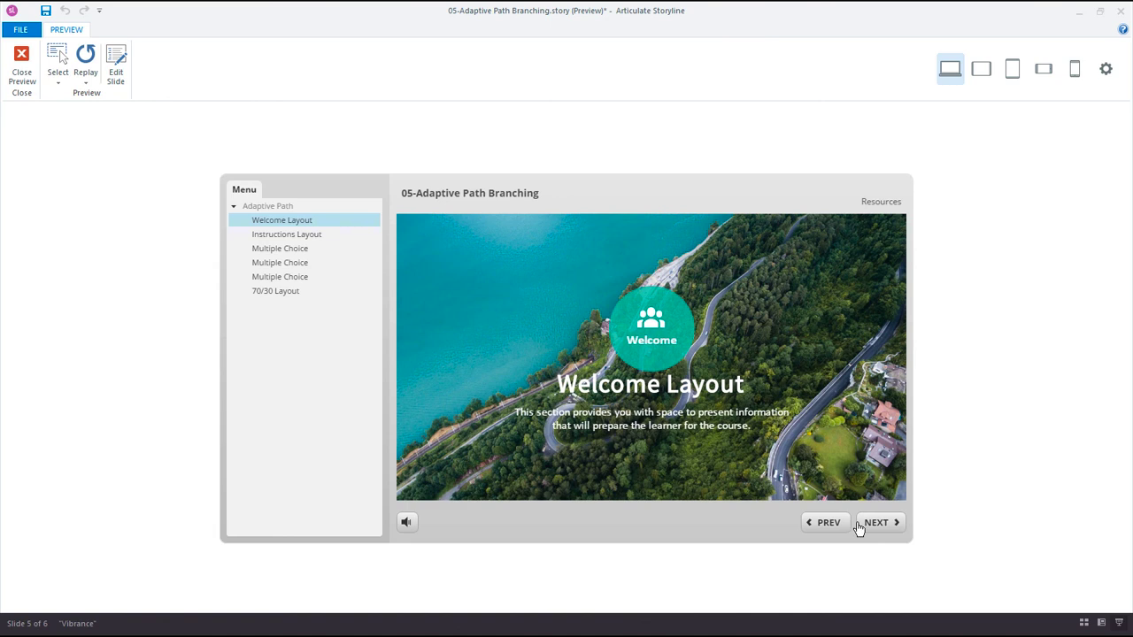
left_click(858, 527)
left_click(877, 523)
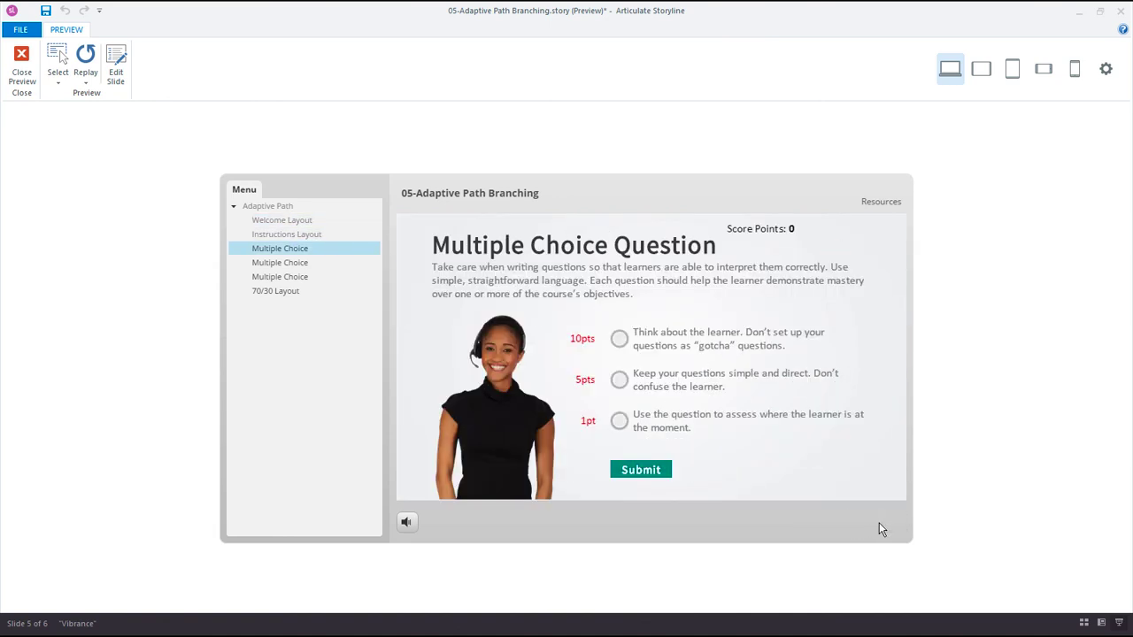
Step: Submit the 5-point choice on the first and second multiple-choice questions, continuing past the feedback each time
left_click(646, 388)
left_click(639, 470)
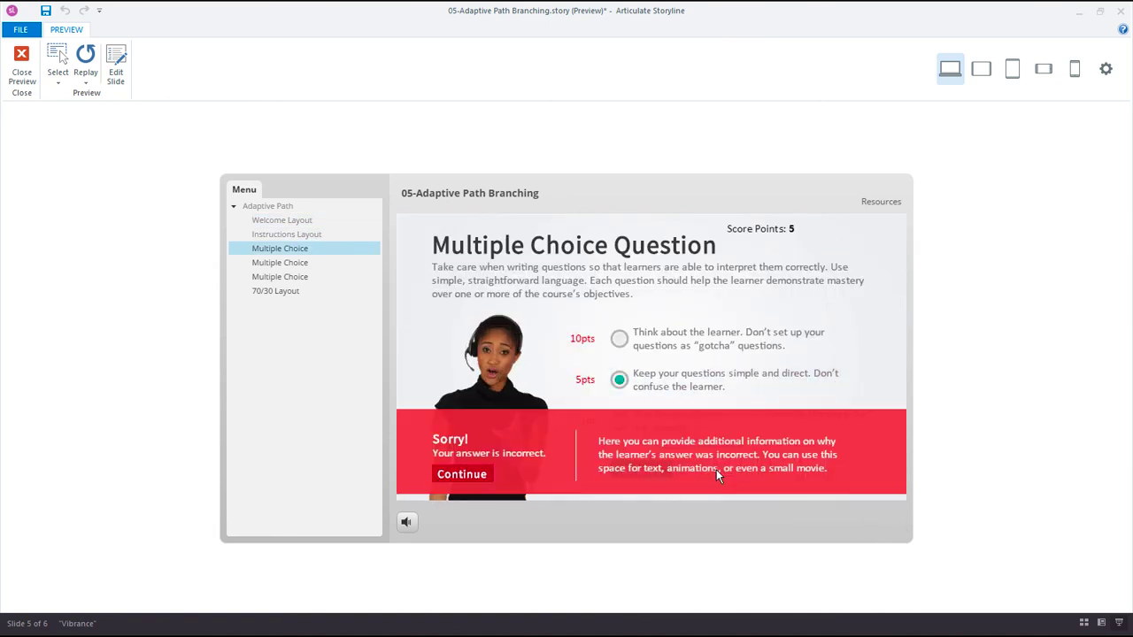
left_click(478, 470)
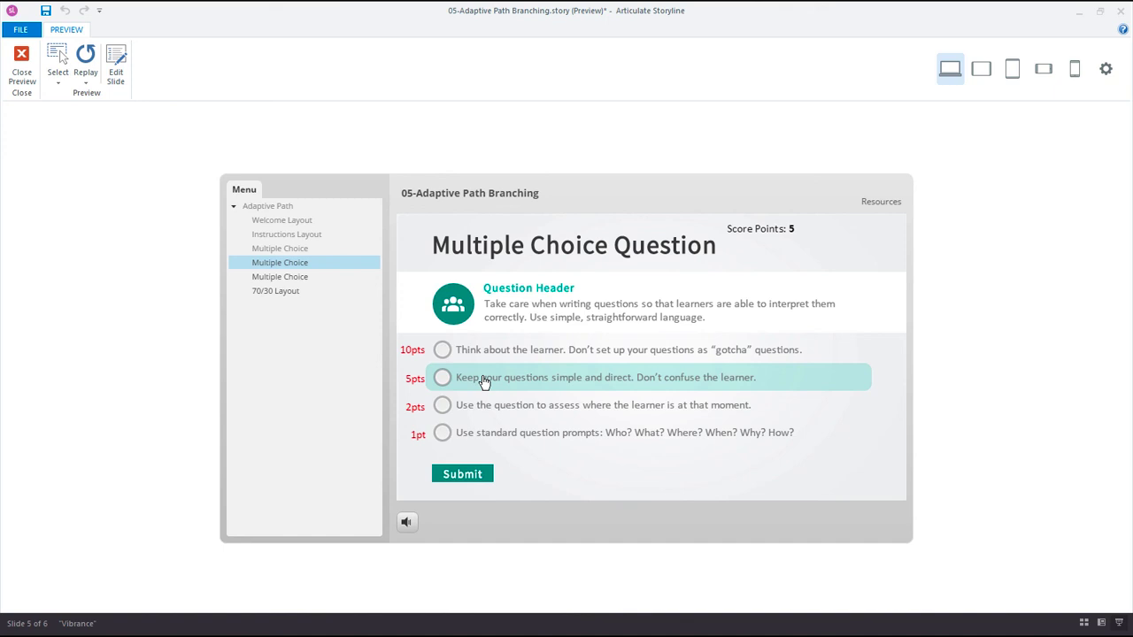
left_click(484, 381)
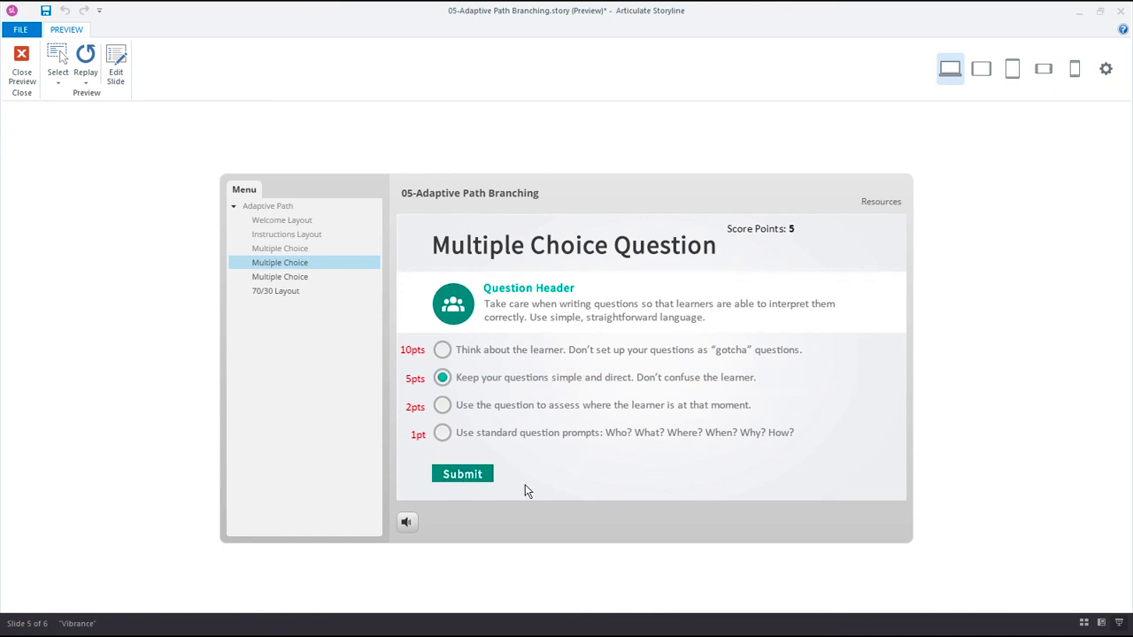
left_click(462, 478)
left_click(461, 477)
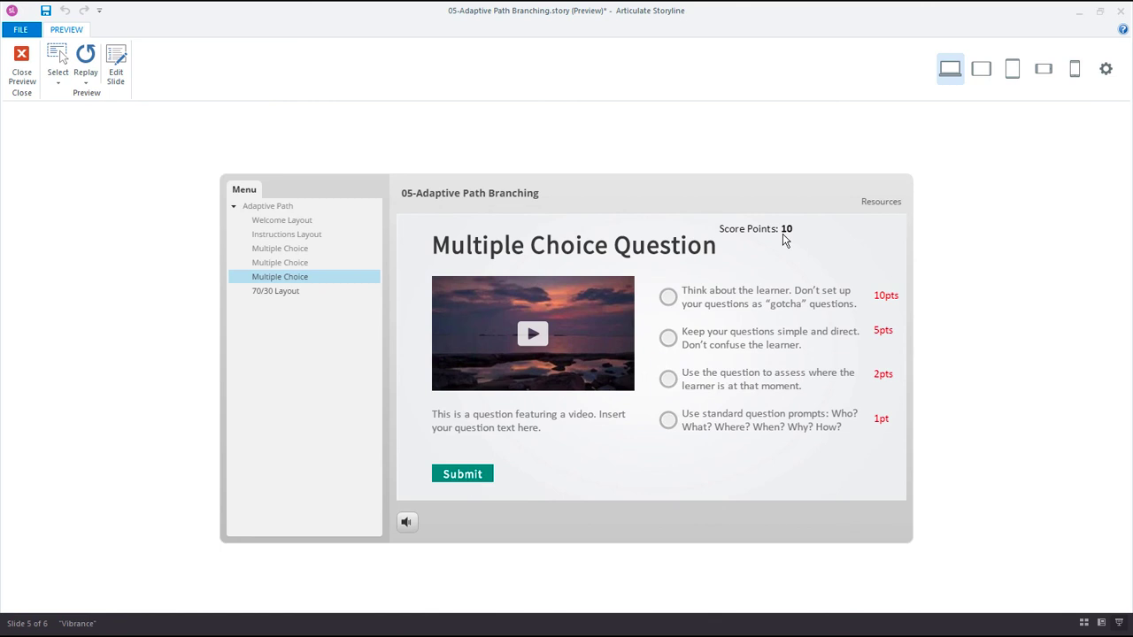
Step: Answer the third question with its 5-point choice, test the score-check slide's next-button branch, and close the scene preview
left_click(668, 337)
left_click(478, 476)
left_click(478, 476)
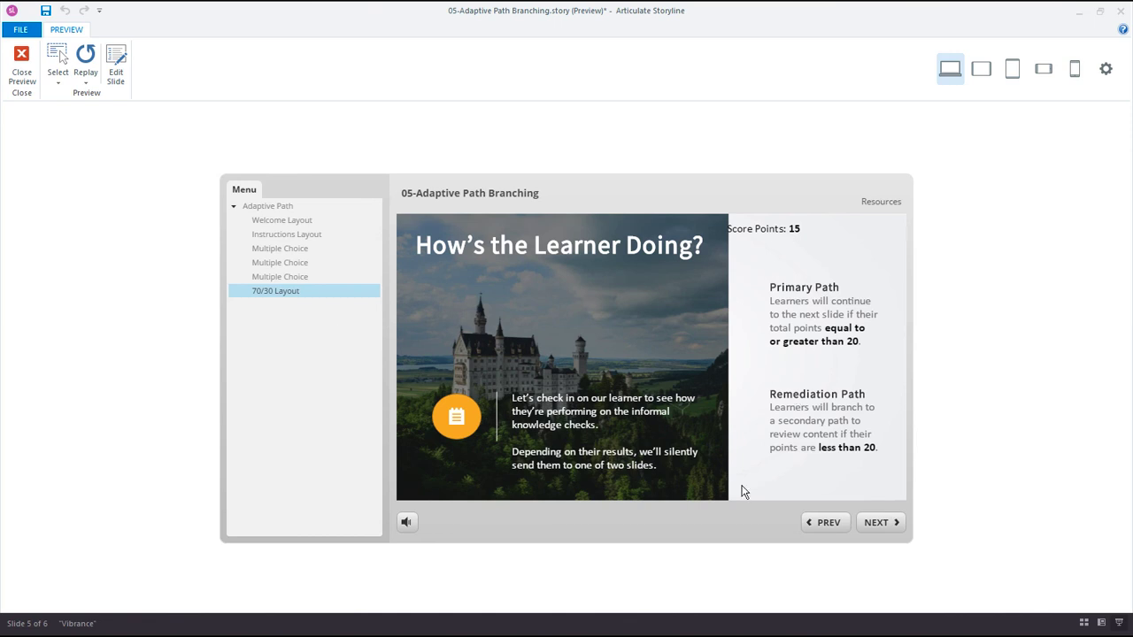
left_click(892, 524)
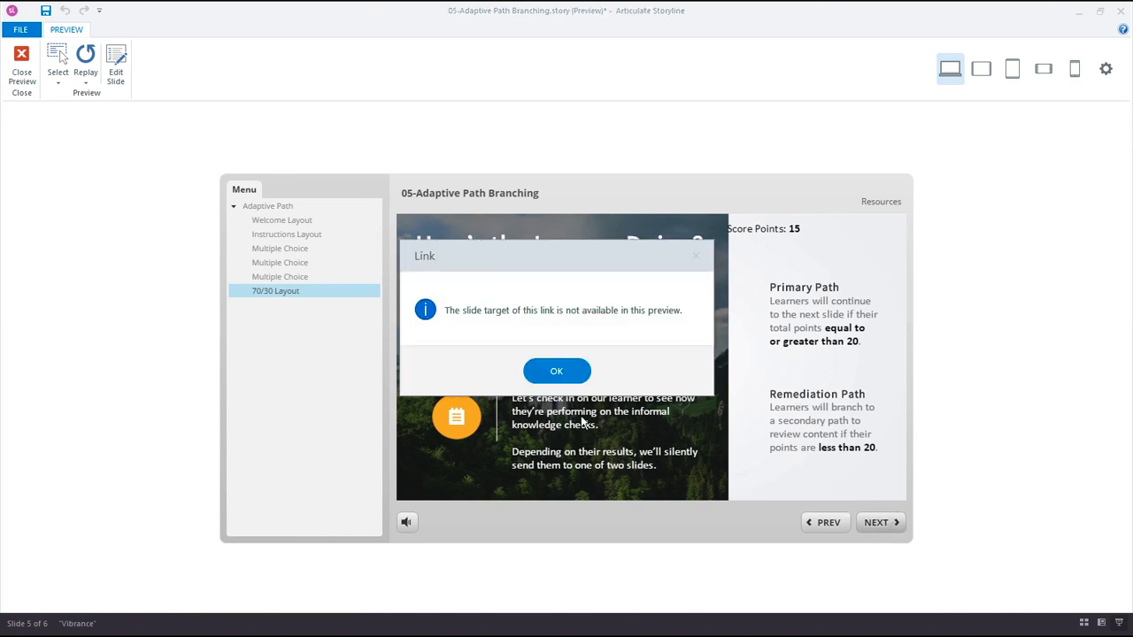
left_click(556, 372)
left_click(16, 67)
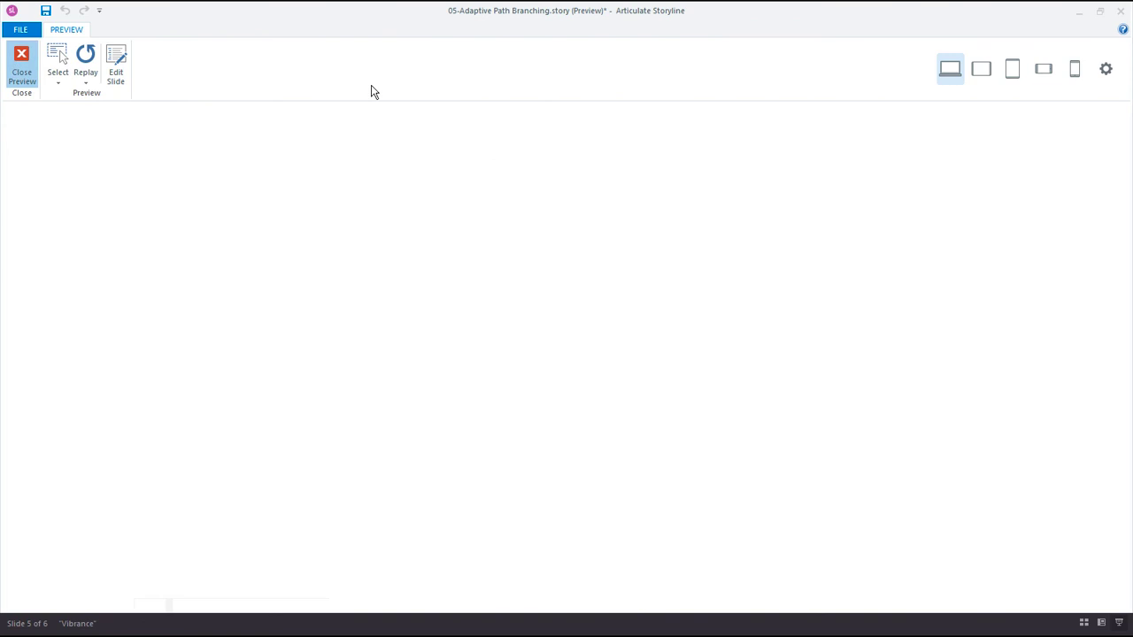
Step: Preview the entire project and advance past the welcome and instructions slides to the first question
left_click(851, 60)
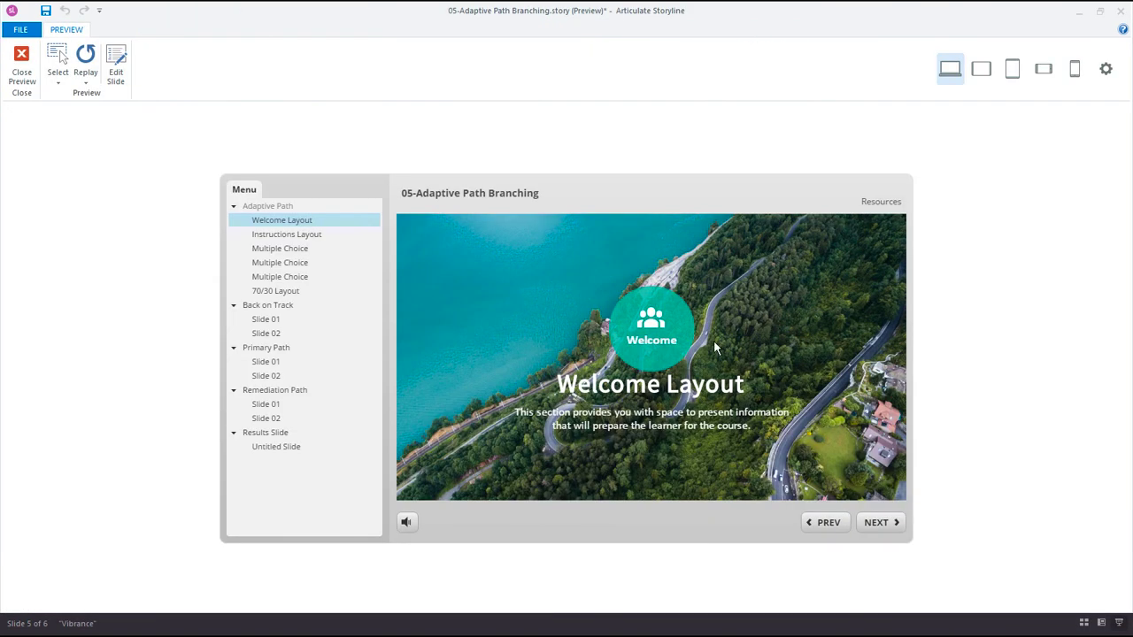
left_click(876, 523)
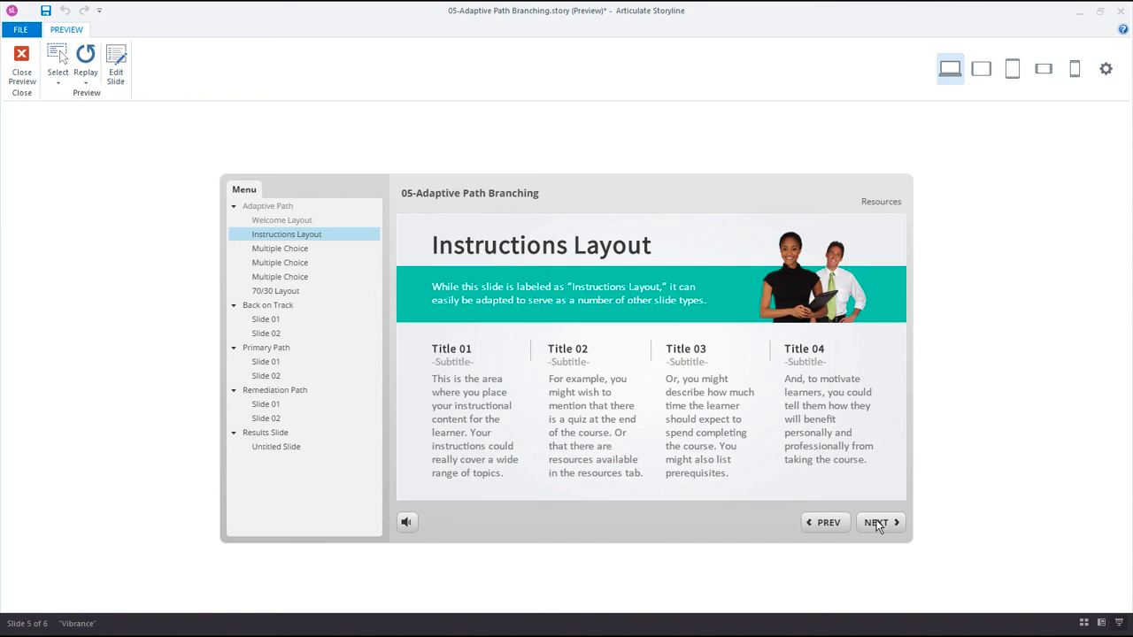
left_click(876, 524)
Step: Answer all three multiple-choice questions with their 5-point choices and continue to the score-check slide
left_click(619, 380)
left_click(666, 470)
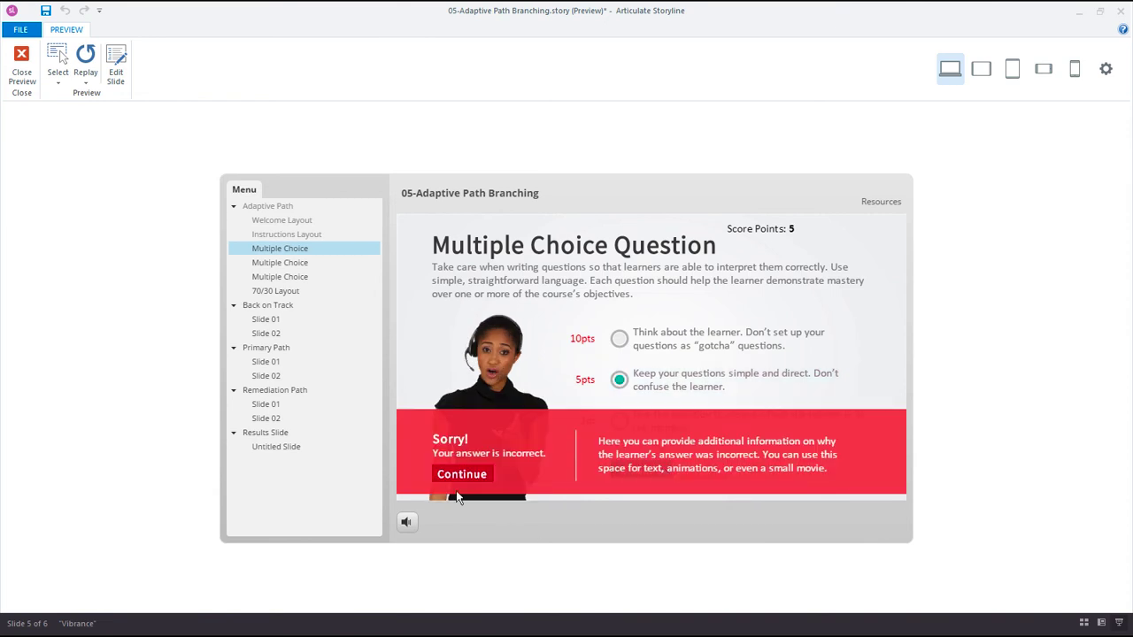
left_click(461, 474)
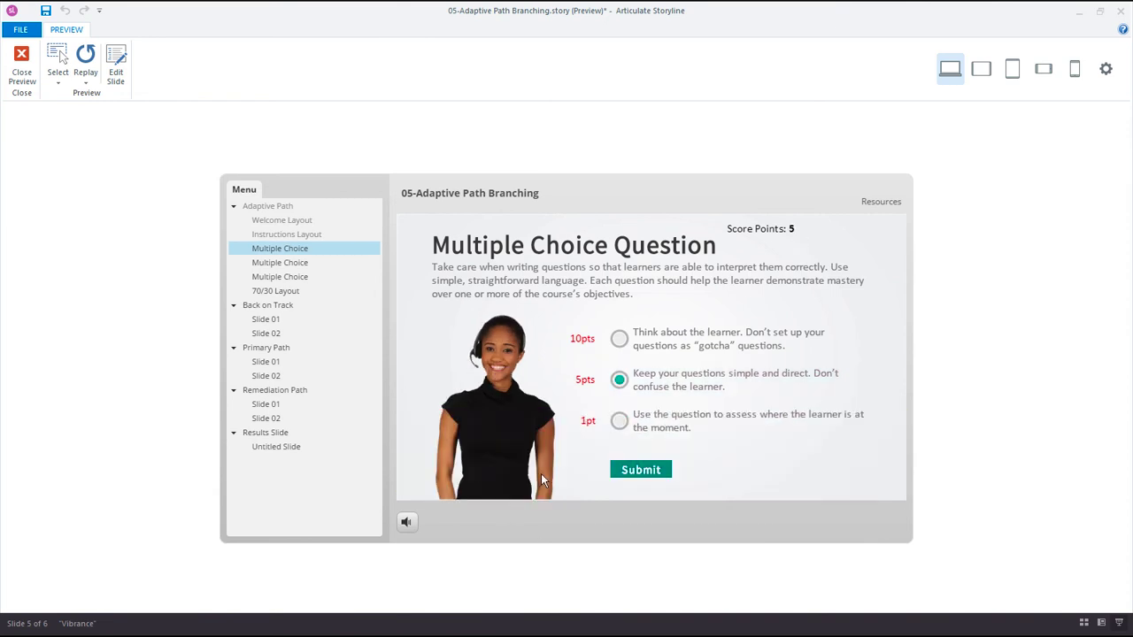
left_click(478, 383)
left_click(459, 474)
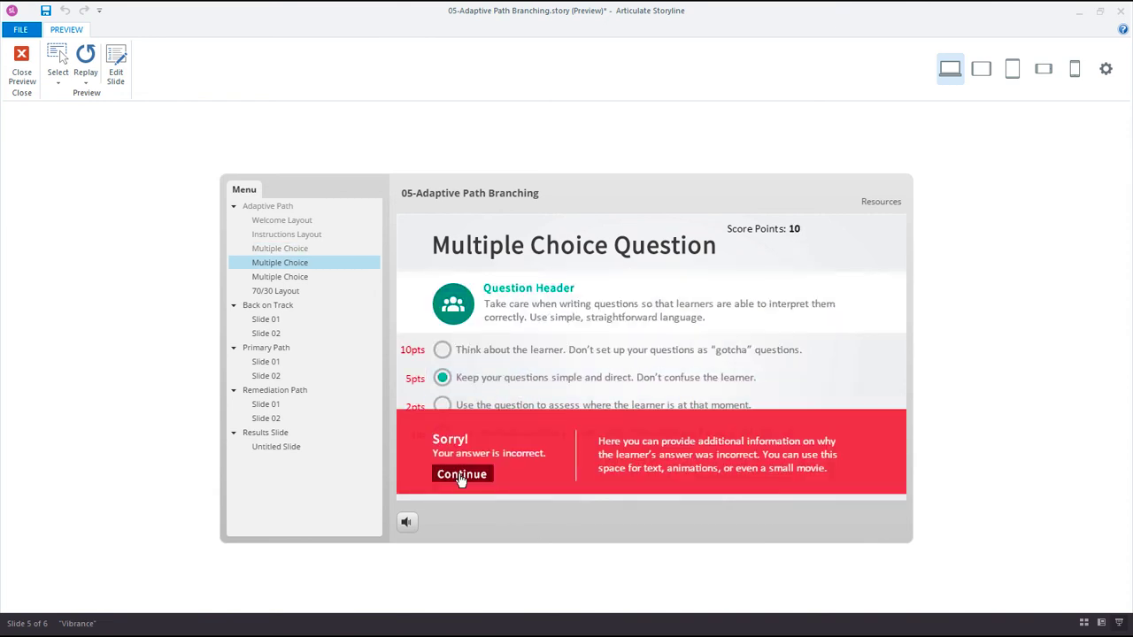
left_click(460, 476)
left_click(734, 354)
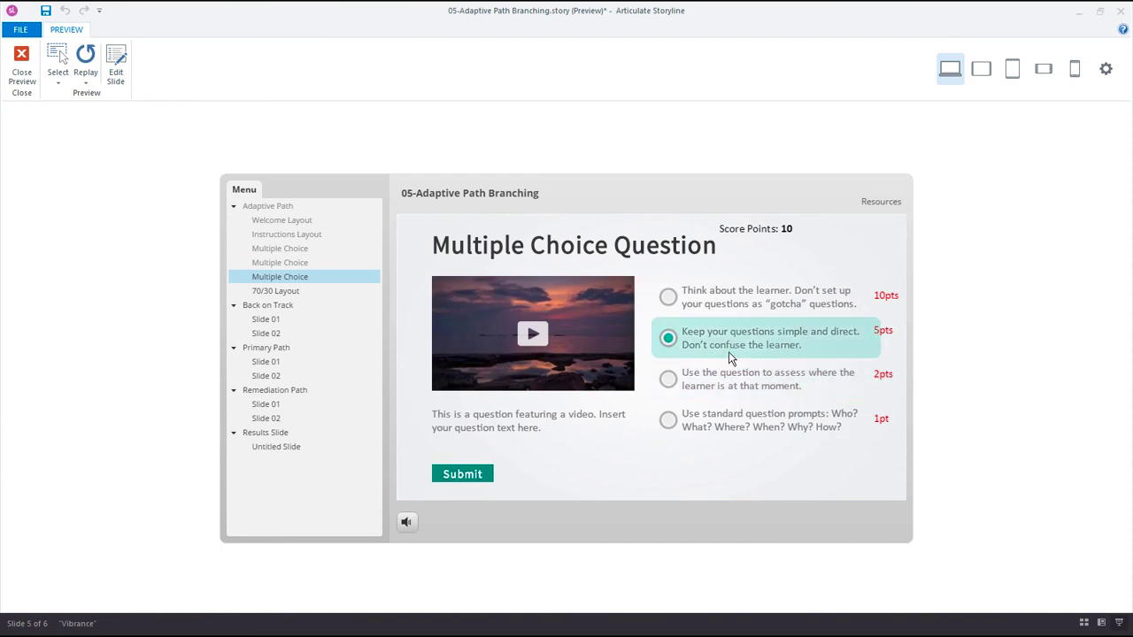
left_click(470, 478)
left_click(468, 476)
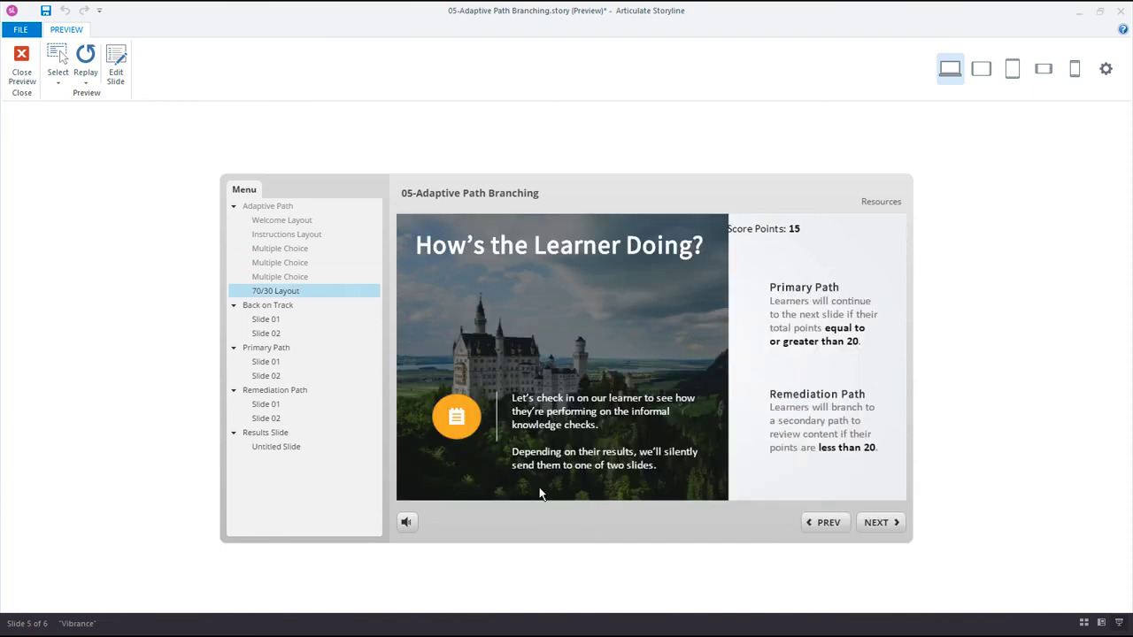
Step: Follow the score-check slide's next-button branch through Remediation Path slides 1 and 2, and close the project preview
left_click(874, 523)
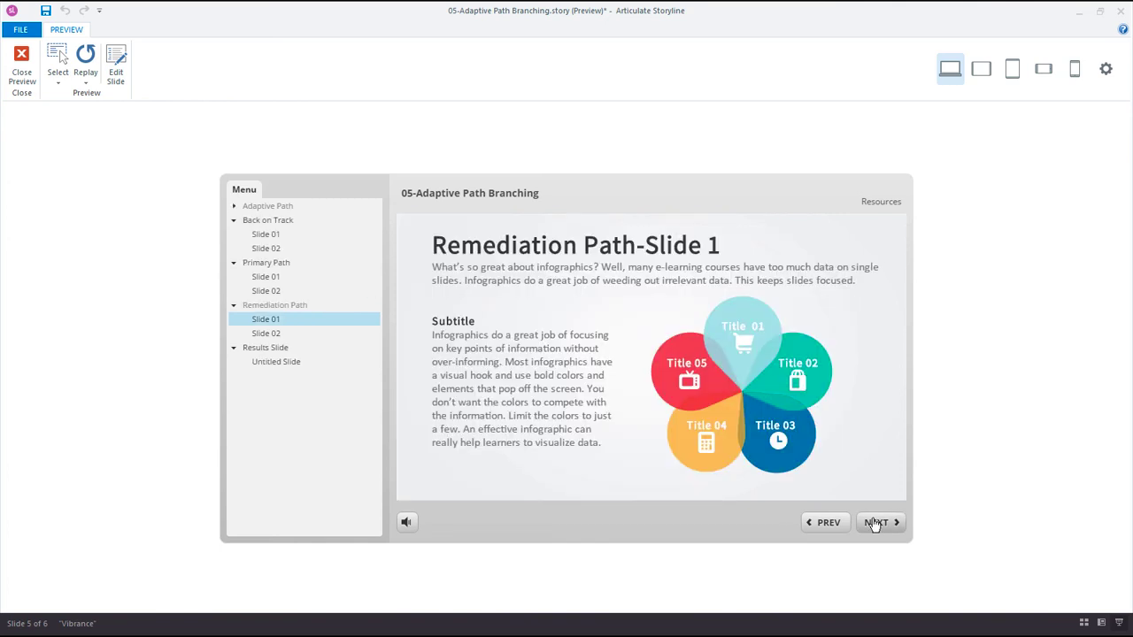
left_click(874, 523)
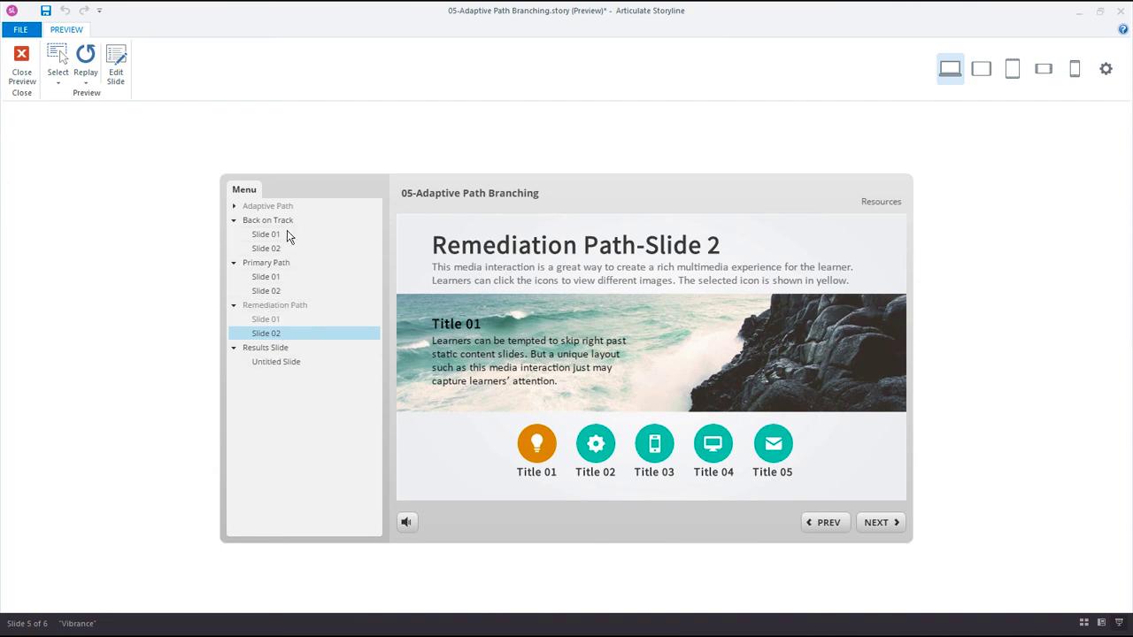
left_click(287, 234)
left_click(21, 66)
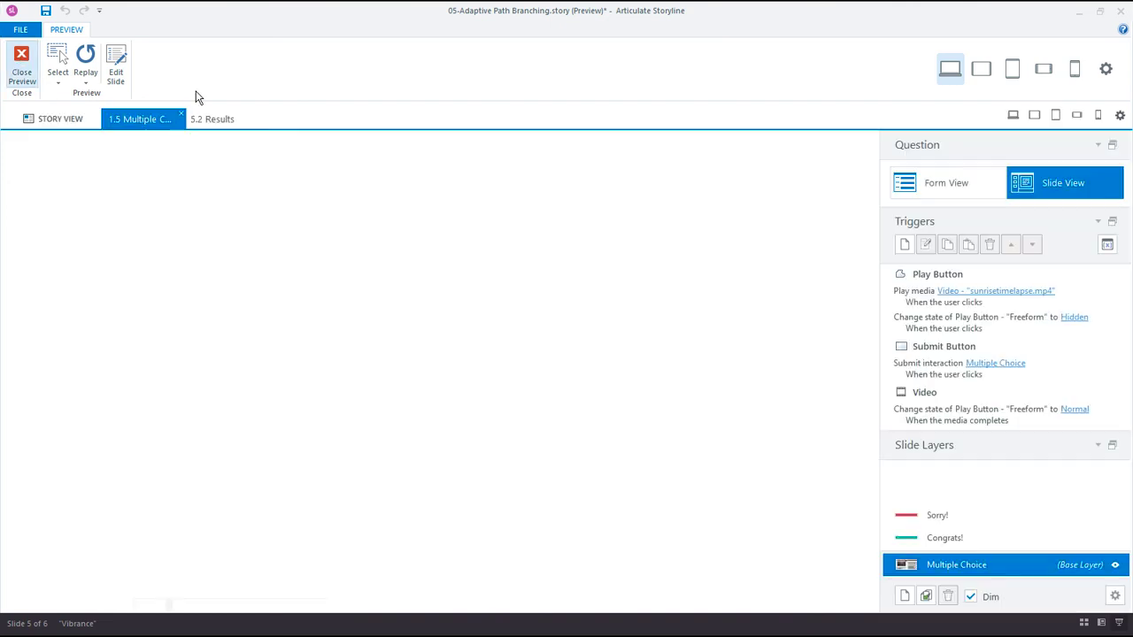